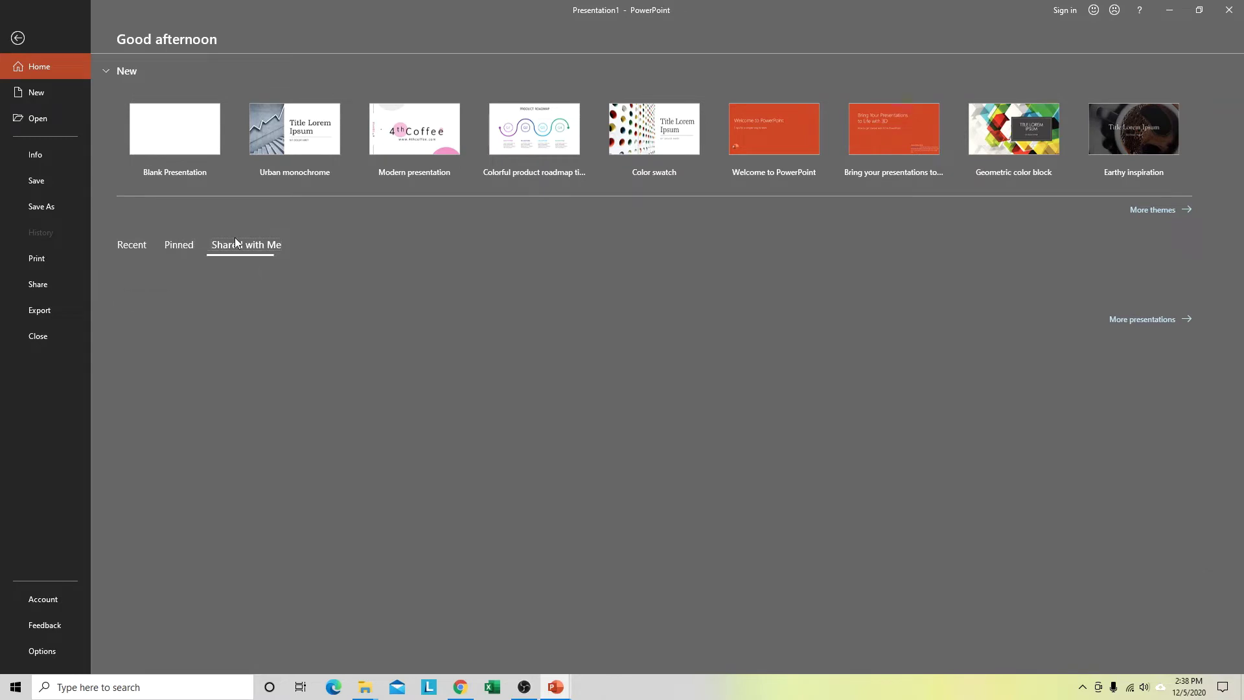
- Look through the Pinned, Shared with Me and Recent presentation lists on the start page
{"action": "left_click", "coordinate": [175, 249]}
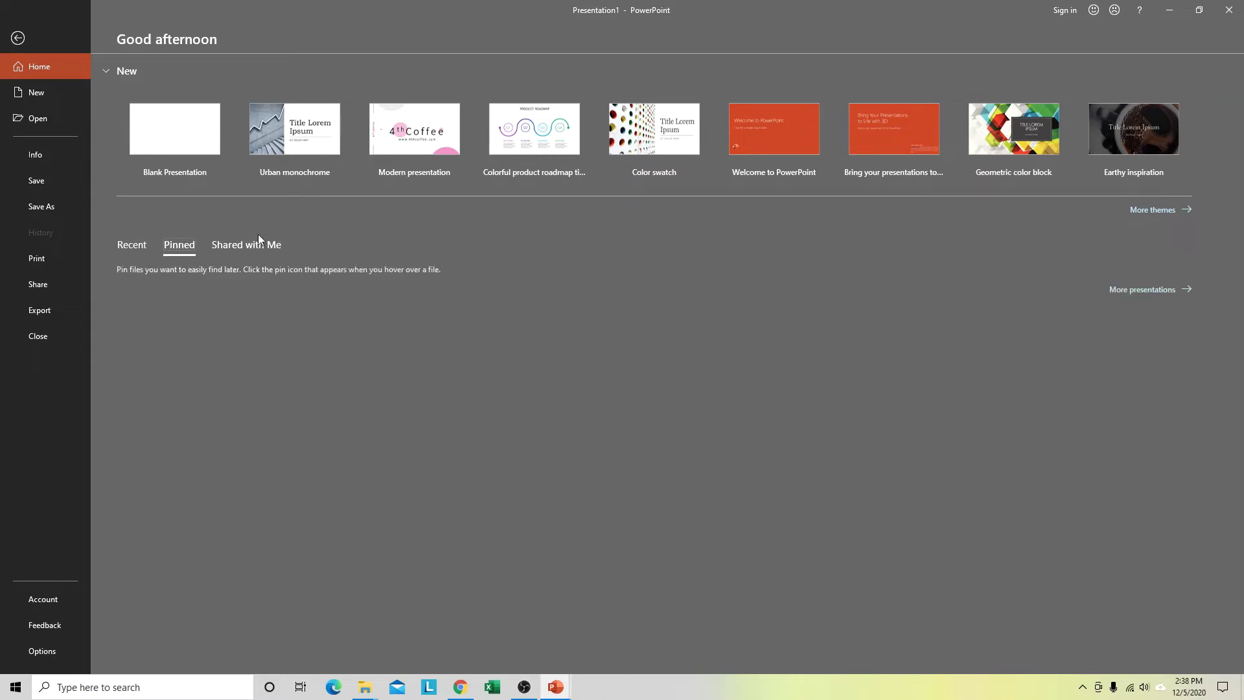
{"action": "left_click", "coordinate": [246, 246]}
{"action": "left_click", "coordinate": [138, 245]}
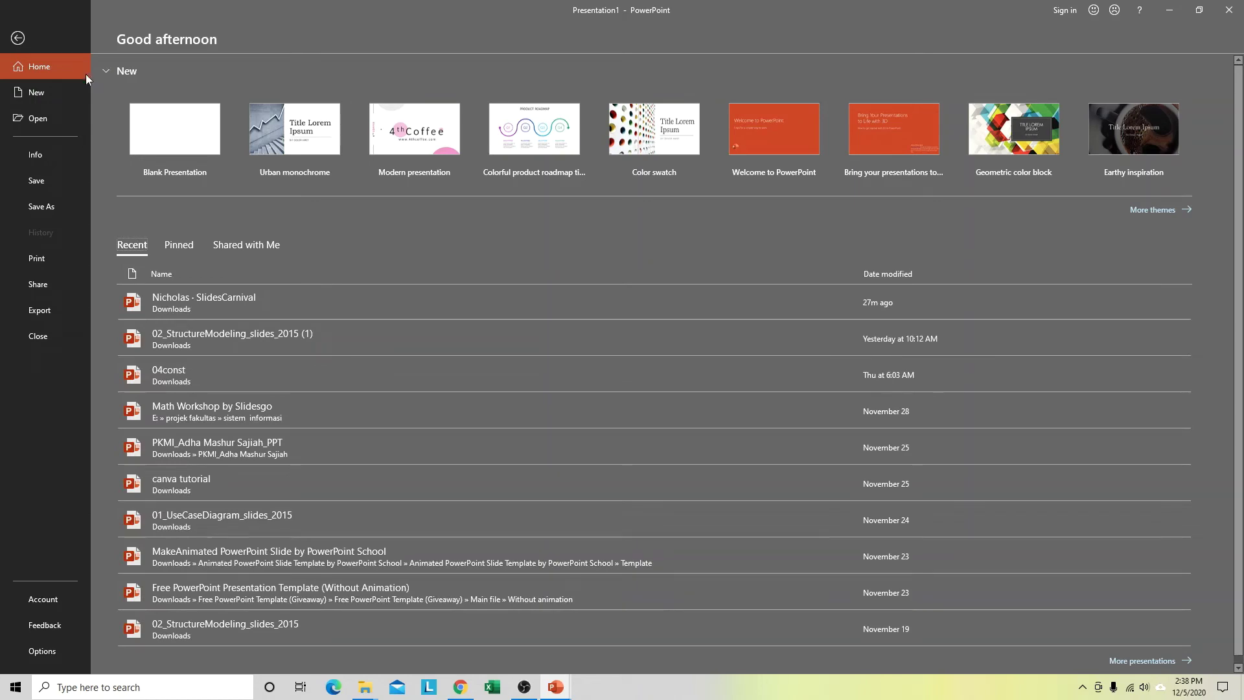
- Return to the blank presentation's slide view and close the Design Ideas pane
{"action": "left_click", "coordinate": [17, 39]}
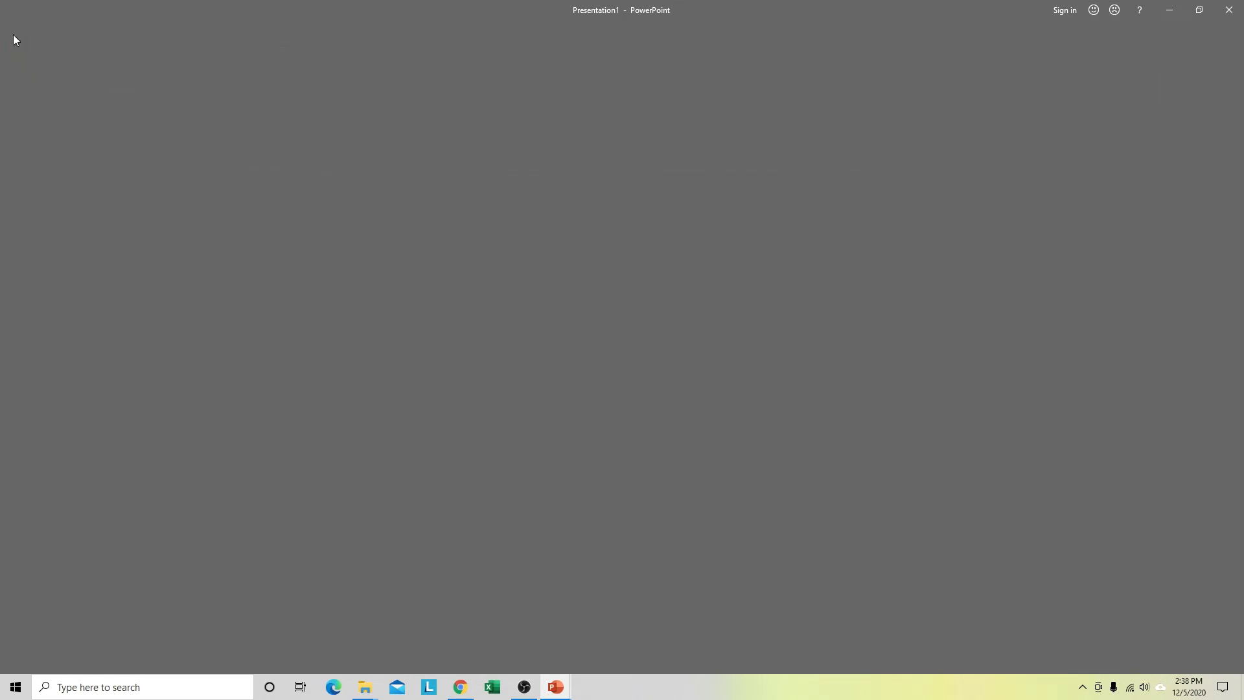
{"action": "left_click", "coordinate": [67, 232]}
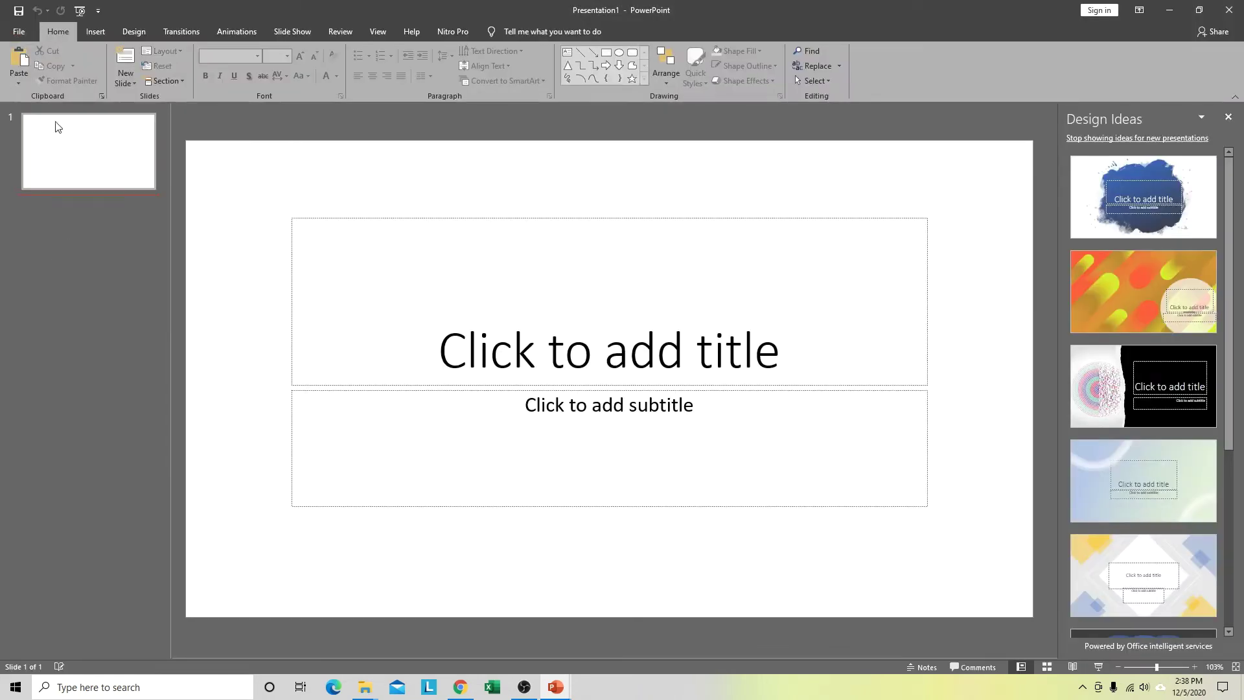
{"action": "left_click", "coordinate": [1228, 116]}
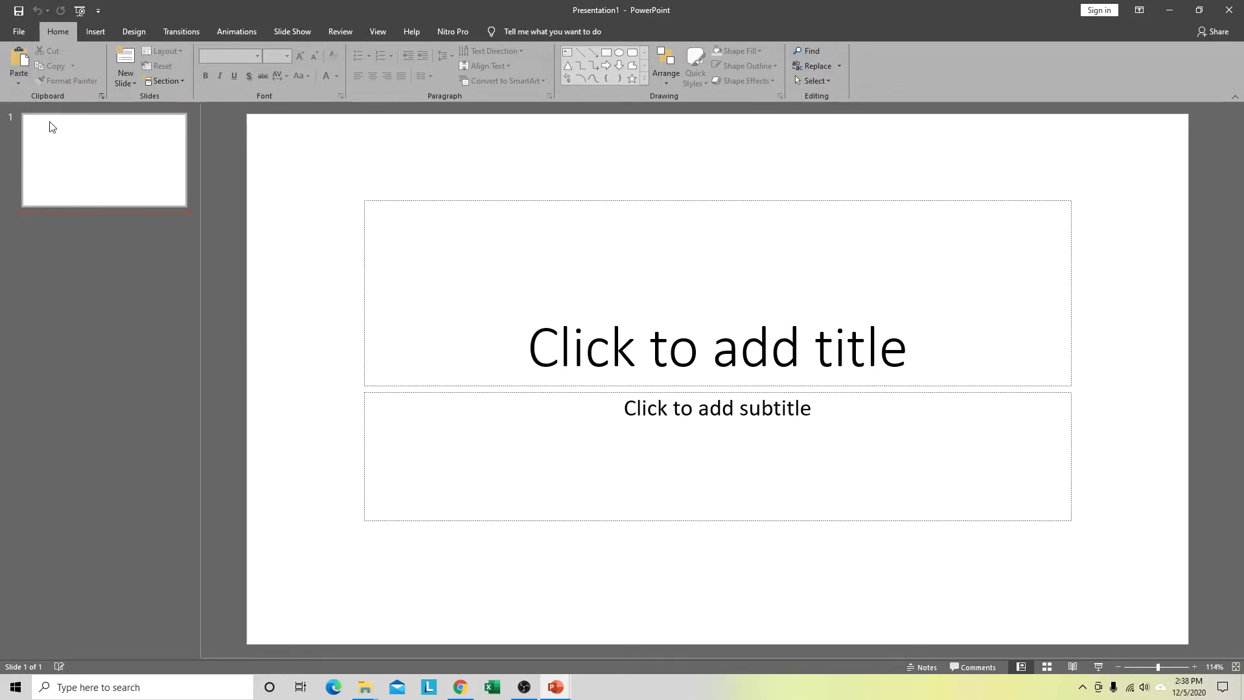
- Start saving the presentation and look through the This PC, Recent and OneDrive save locations
{"action": "left_click", "coordinate": [18, 11]}
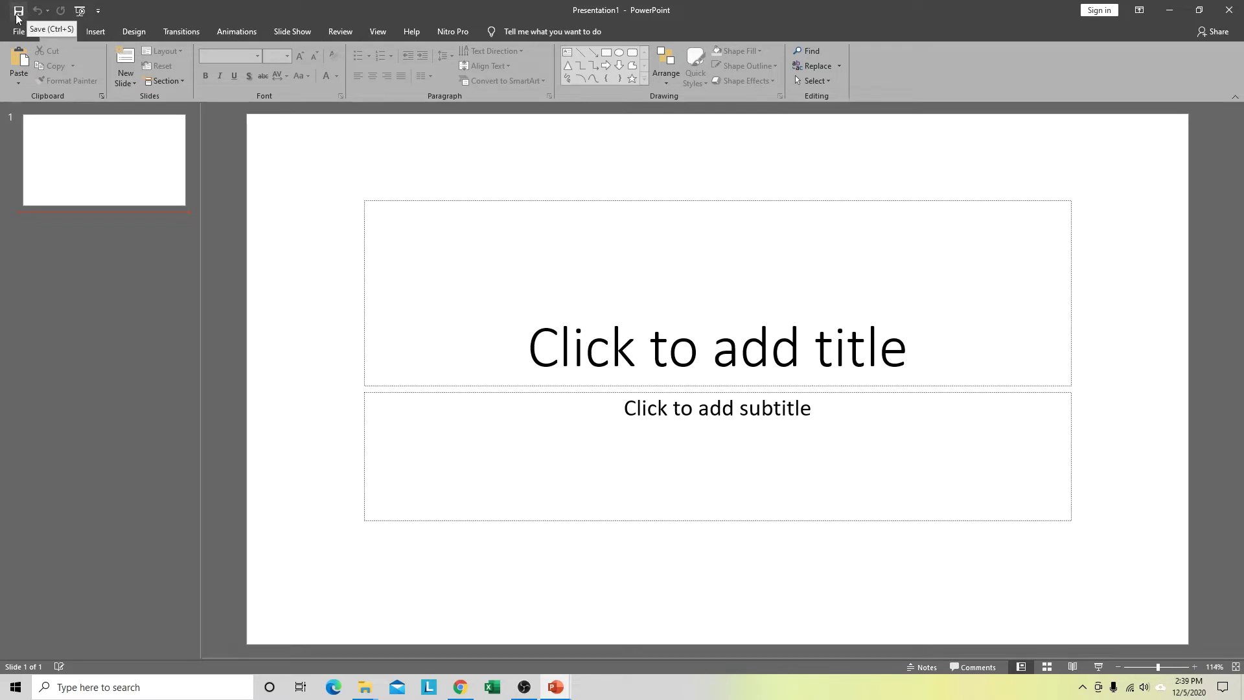
{"action": "left_click", "coordinate": [19, 11]}
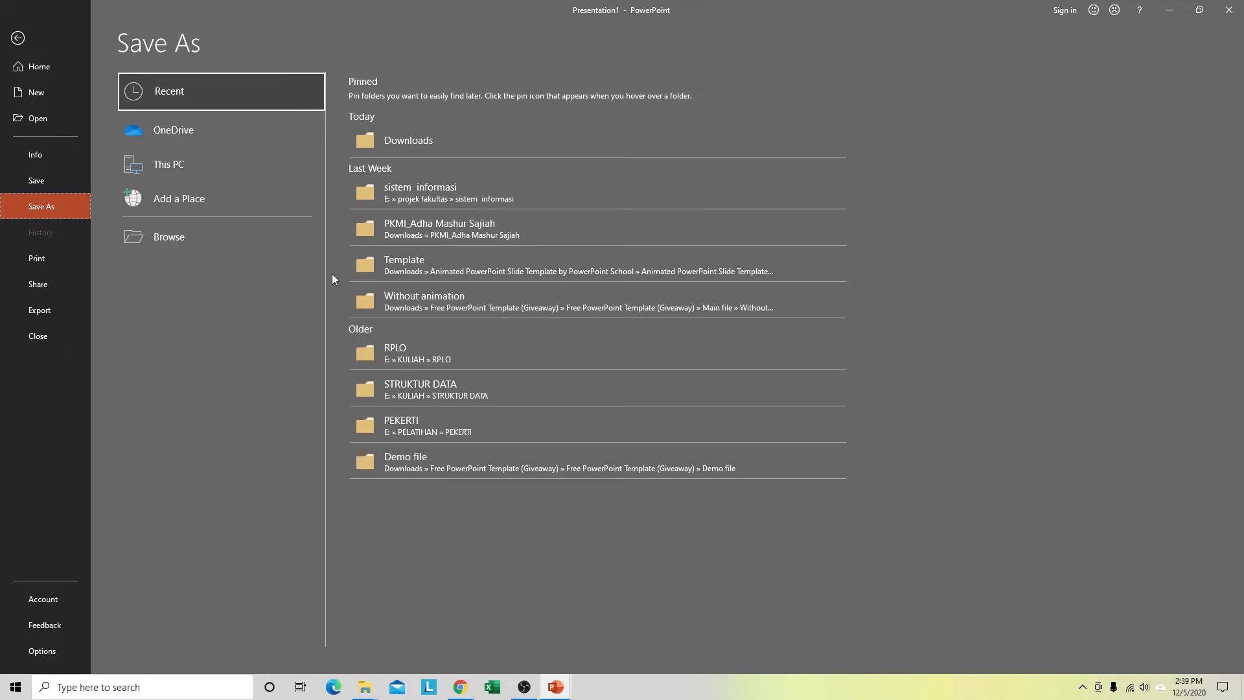
{"action": "left_click", "coordinate": [198, 166]}
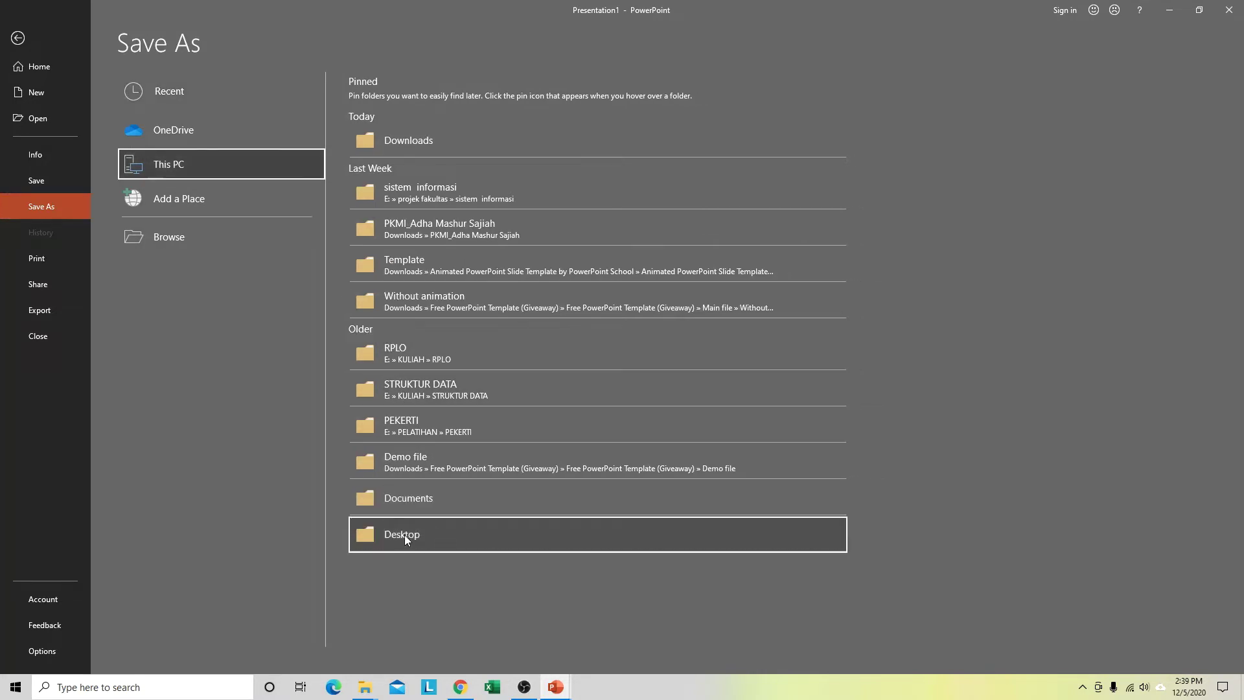
{"action": "left_click", "coordinate": [405, 540]}
{"action": "left_click", "coordinate": [604, 13]}
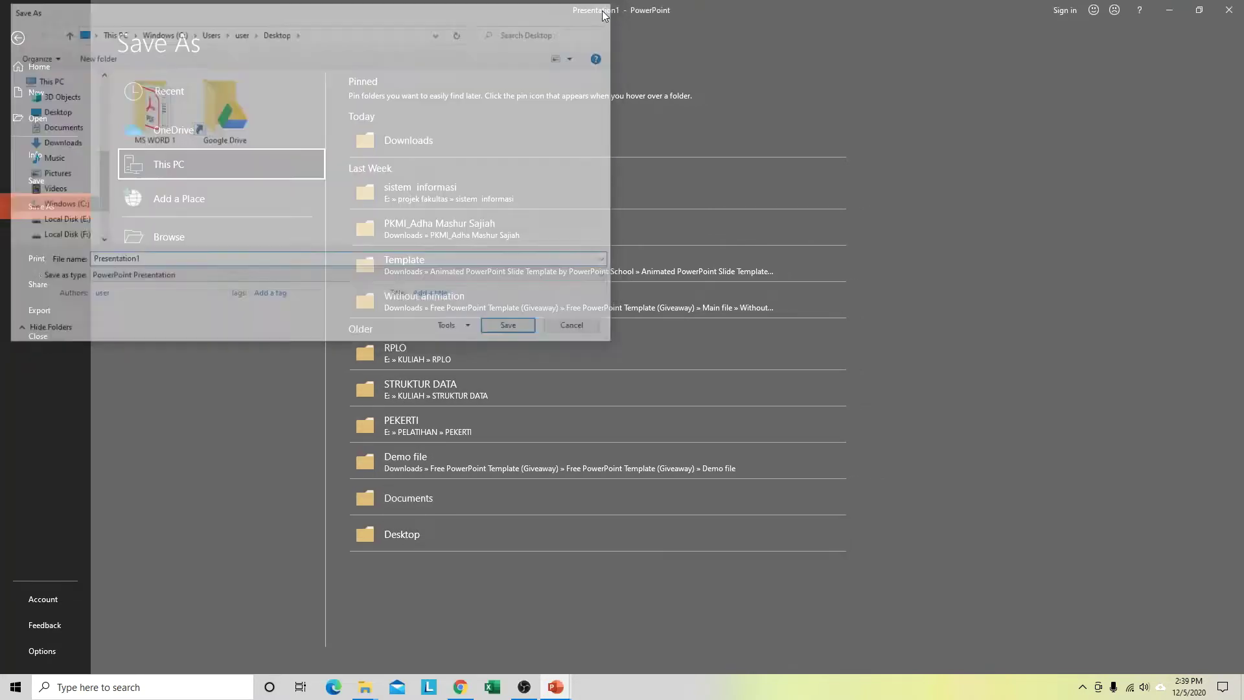
{"action": "left_click", "coordinate": [185, 87]}
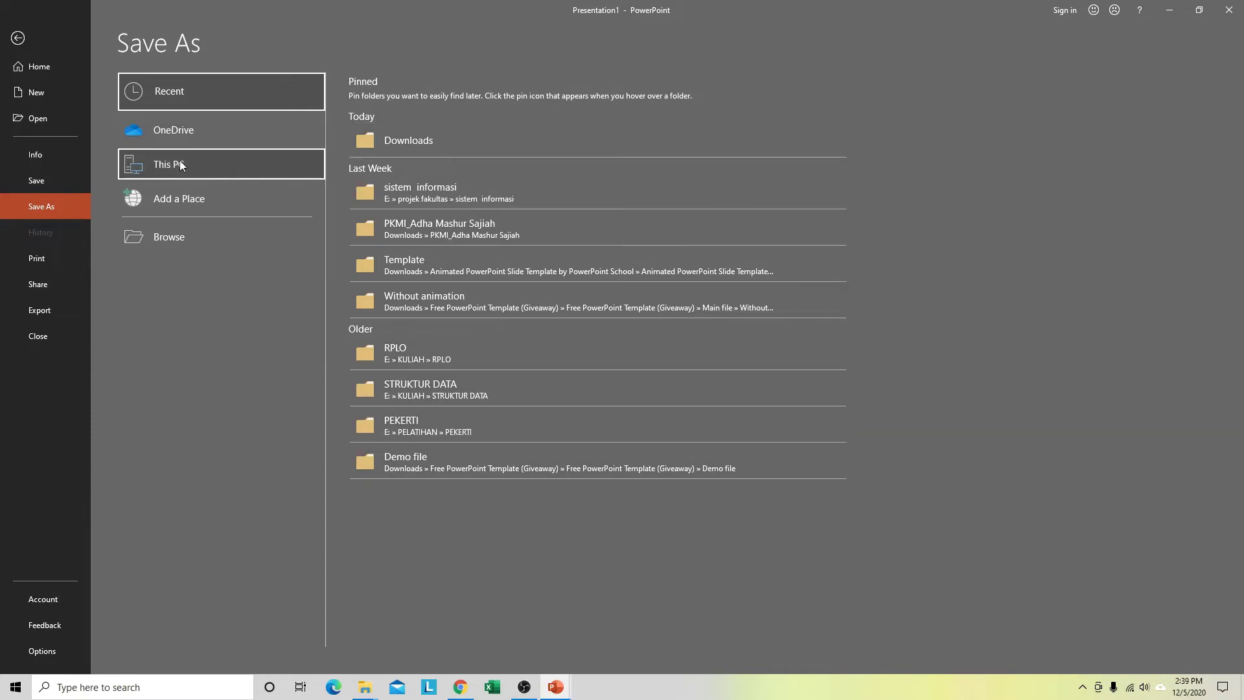
{"action": "left_click", "coordinate": [175, 129]}
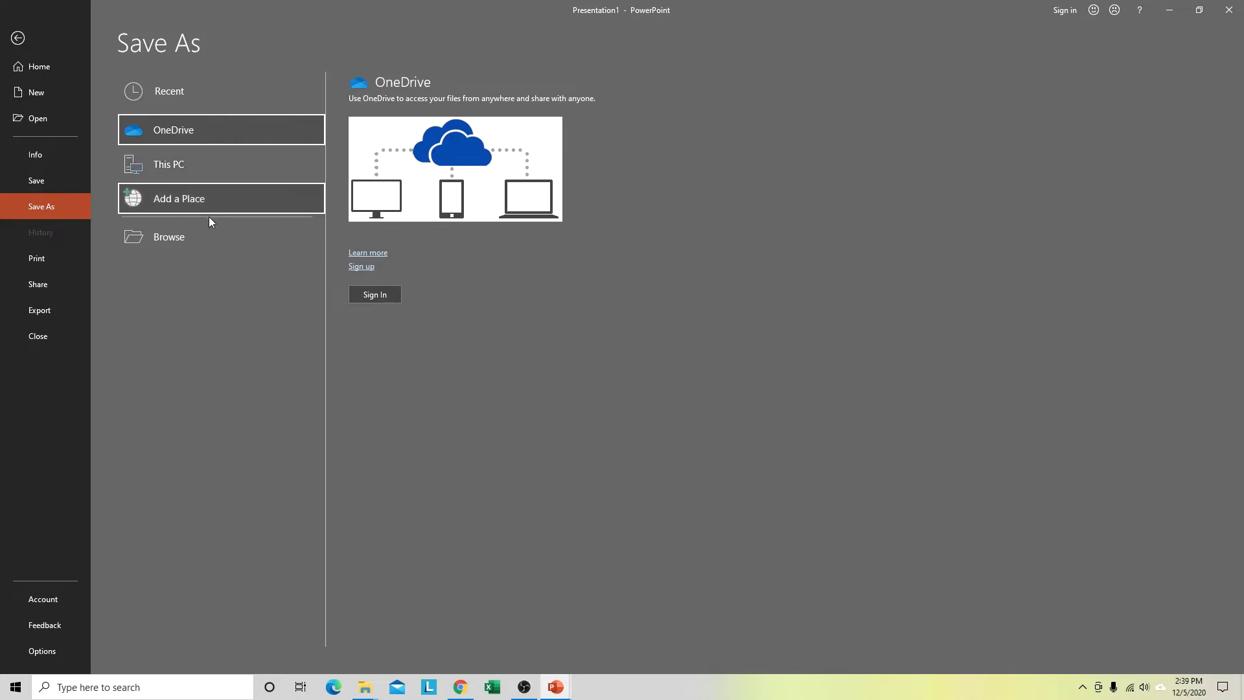
- Choose the Desktop on This PC as the location for saving the presentation
{"action": "left_click", "coordinate": [174, 169]}
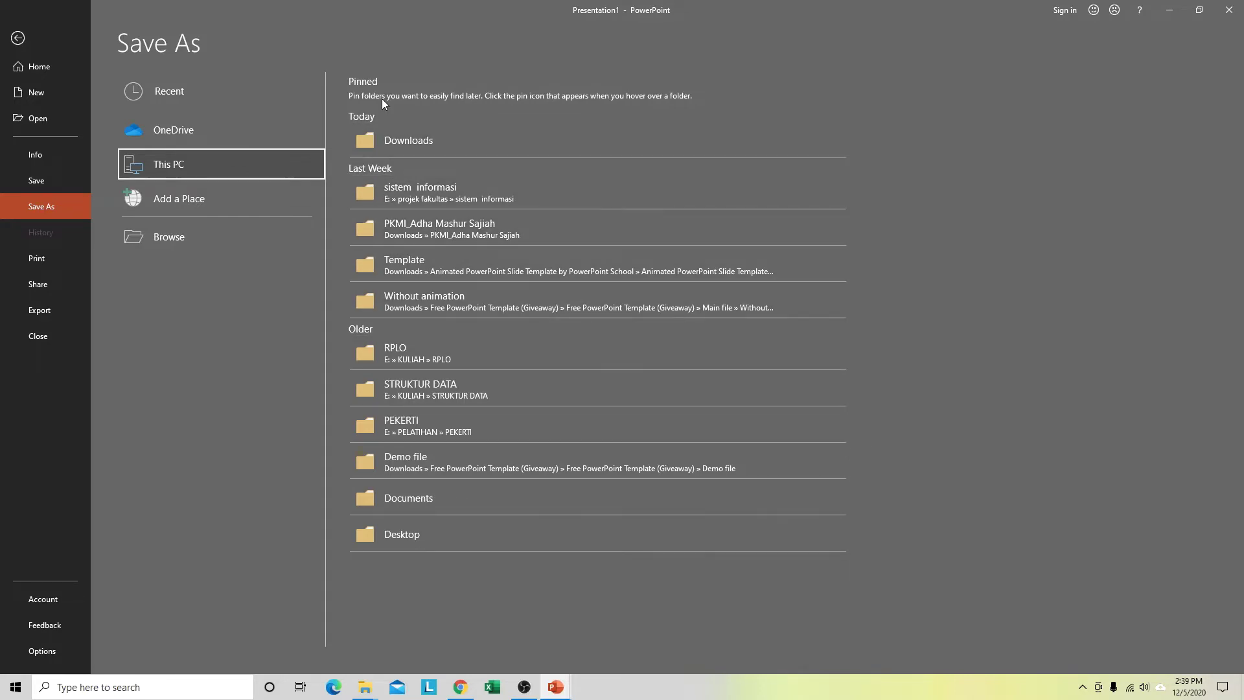
{"action": "left_click", "coordinate": [393, 544]}
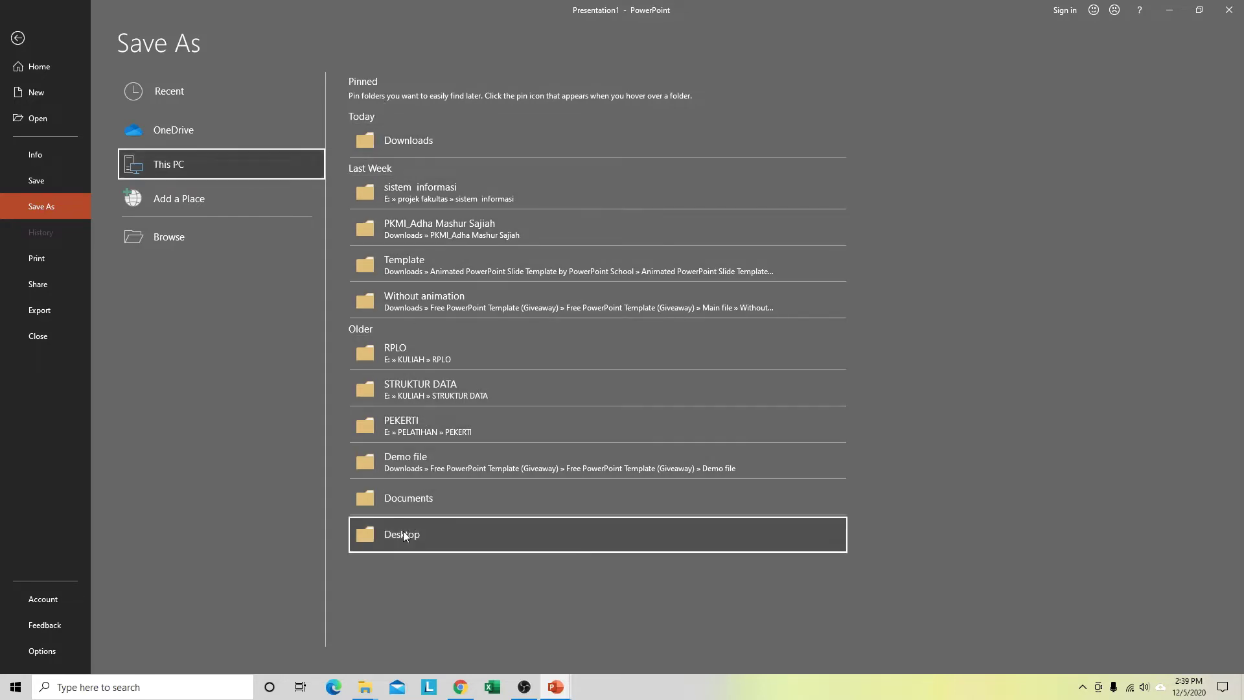
{"action": "scroll", "coordinate": [71, 202], "scroll_direction": "up", "scroll_amount": 2}
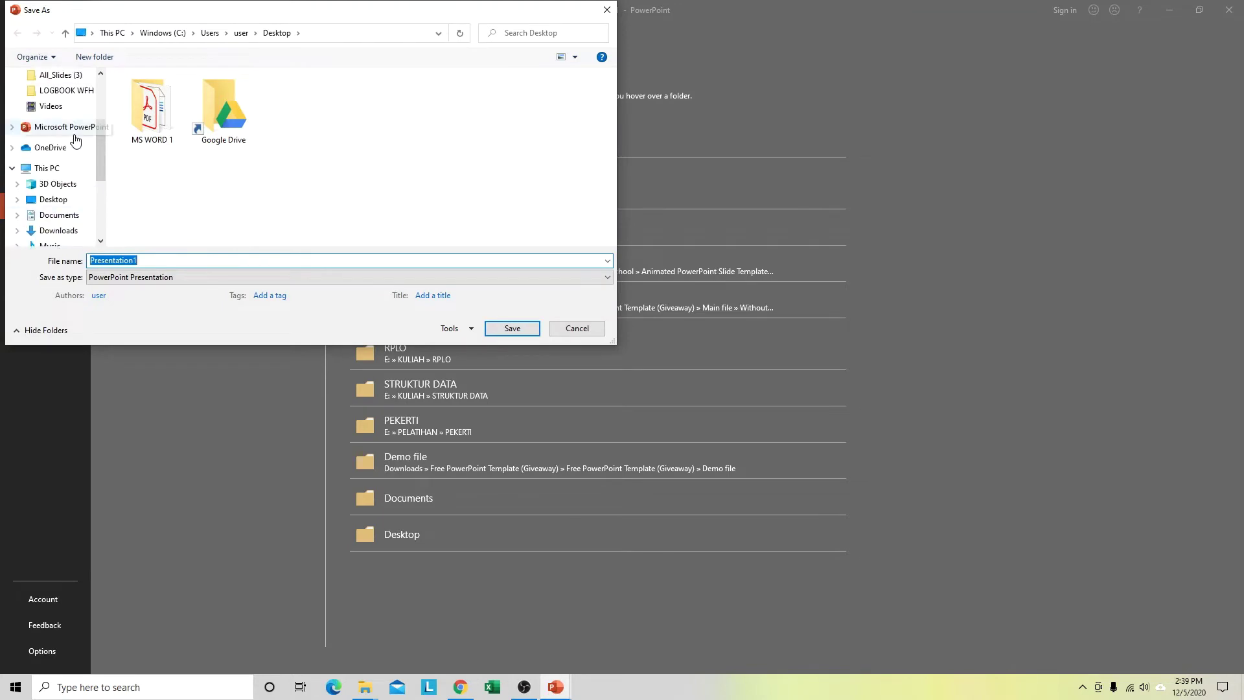
{"action": "left_click", "coordinate": [68, 201]}
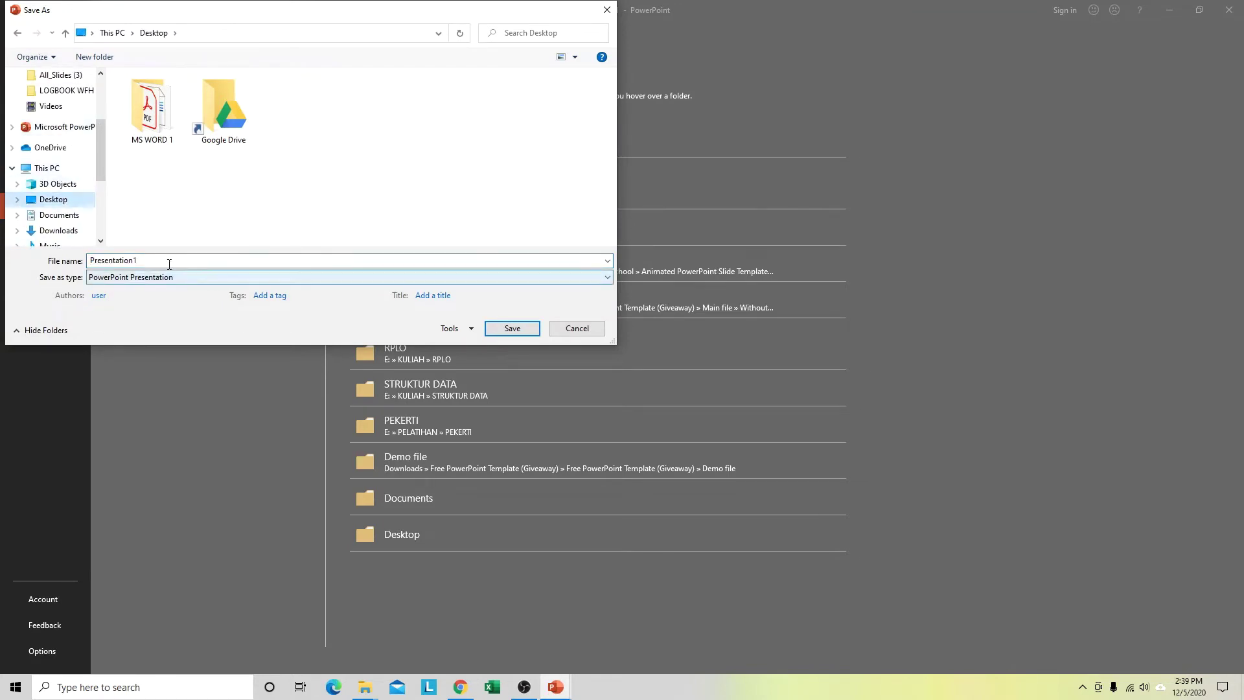
- Create a new folder named TI-PRESENTASI on the Desktop from within the save dialog
{"action": "left_click", "coordinate": [102, 56]}
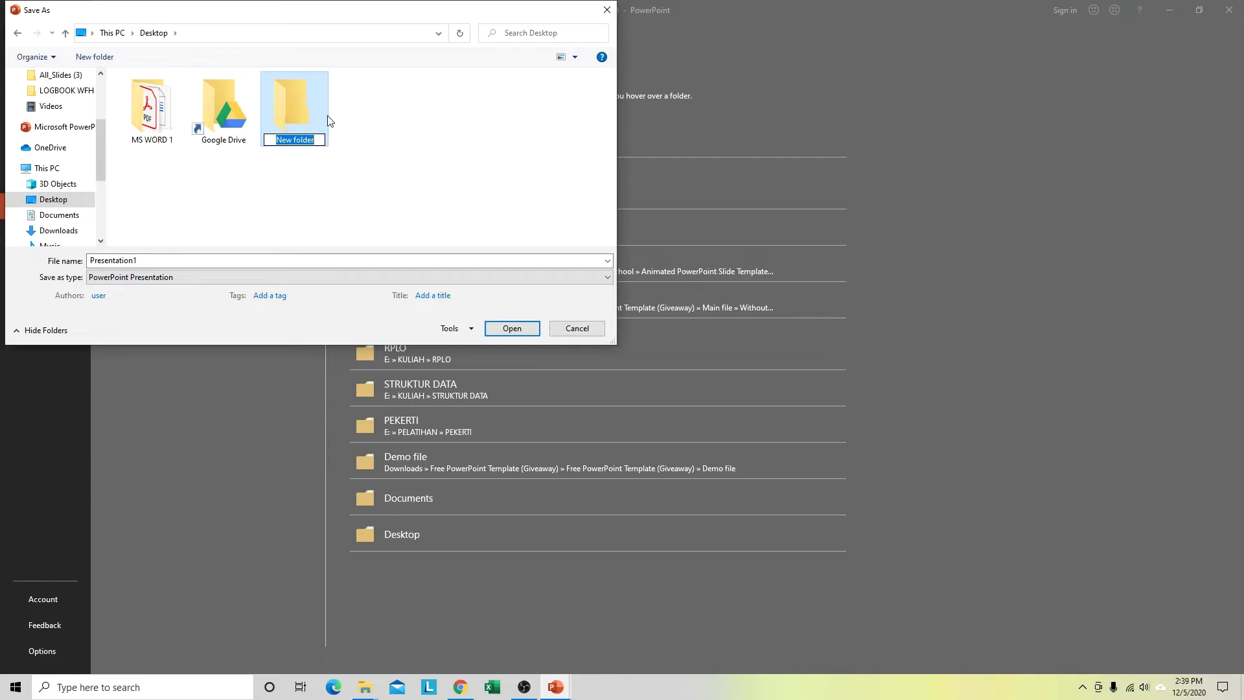
{"action": "type", "text": "PRESENTASI"}
{"action": "key", "text": "BackSpace"}
{"action": "key", "text": "BackSpace"}
{"action": "key", "text": "BackSpace"}
{"action": "key", "text": "BackSpace"}
{"action": "key", "text": "BackSpace"}
{"action": "key", "text": "BackSpace"}
{"action": "key", "text": "BackSpace"}
{"action": "key", "text": "BackSpace"}
{"action": "key", "text": "BackSpace"}
{"action": "type", "text": "TI-PRESENTASI"}
{"action": "key", "text": "Return"}
- Save the presentation as Presentation1 inside the TI-PRESENTASI folder and close both open presentations
{"action": "double_click", "coordinate": [328, 118]}
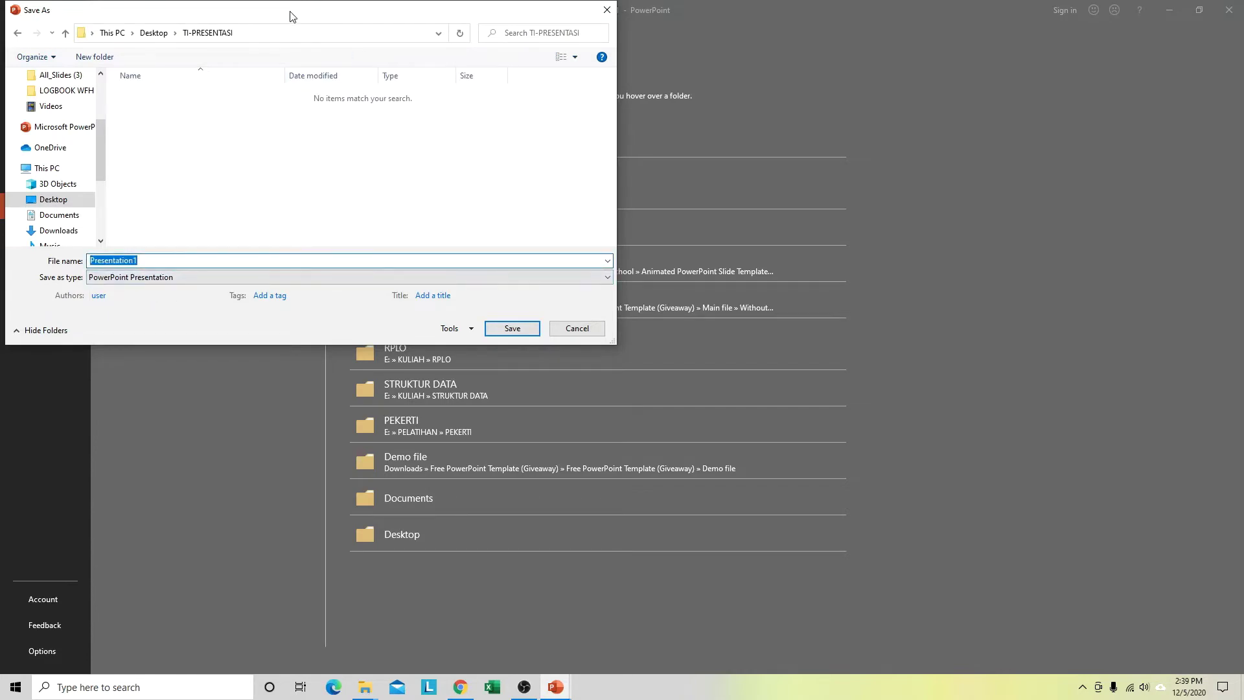
{"action": "left_click_drag", "start_coordinate": [285, 14], "coordinate": [814, 147]}
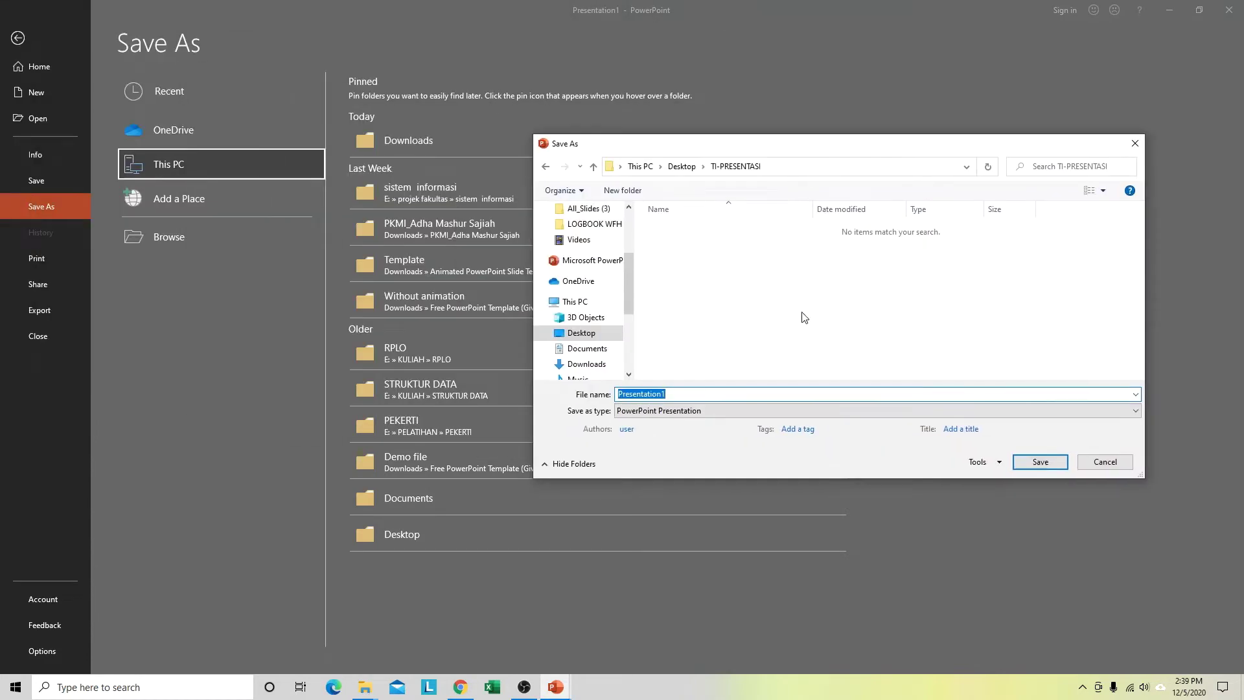
{"action": "left_click", "coordinate": [701, 396]}
{"action": "left_click", "coordinate": [1048, 463]}
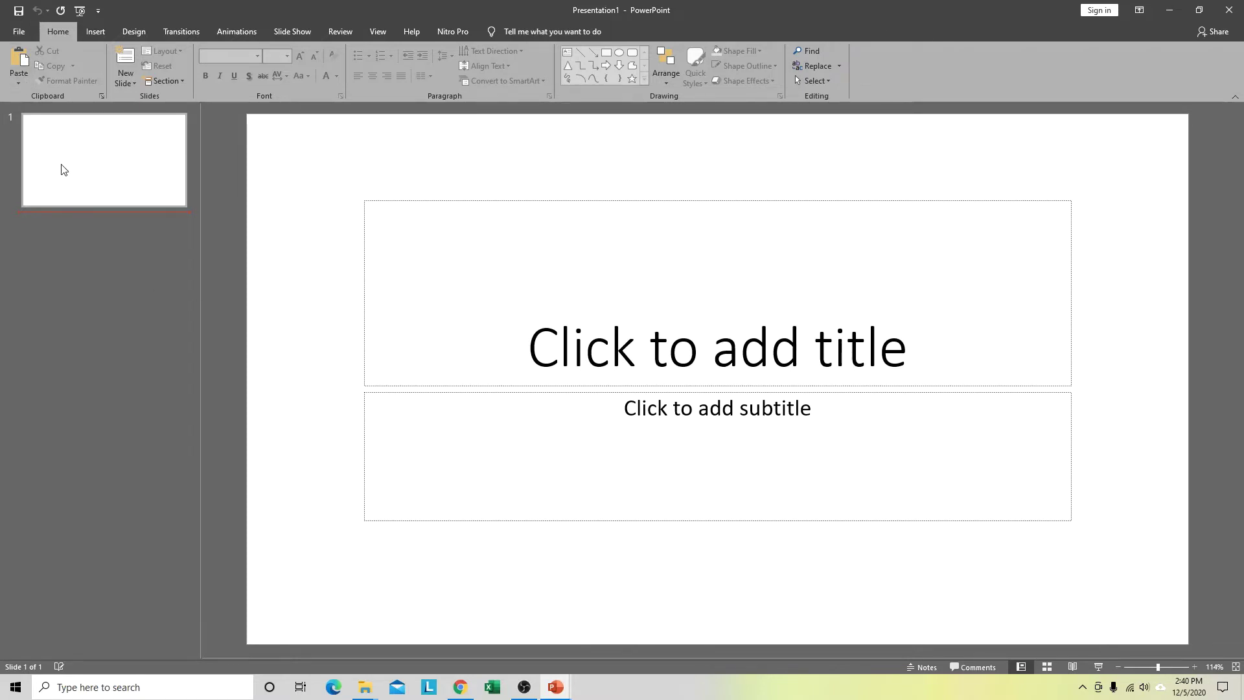
{"action": "left_click", "coordinate": [1229, 10]}
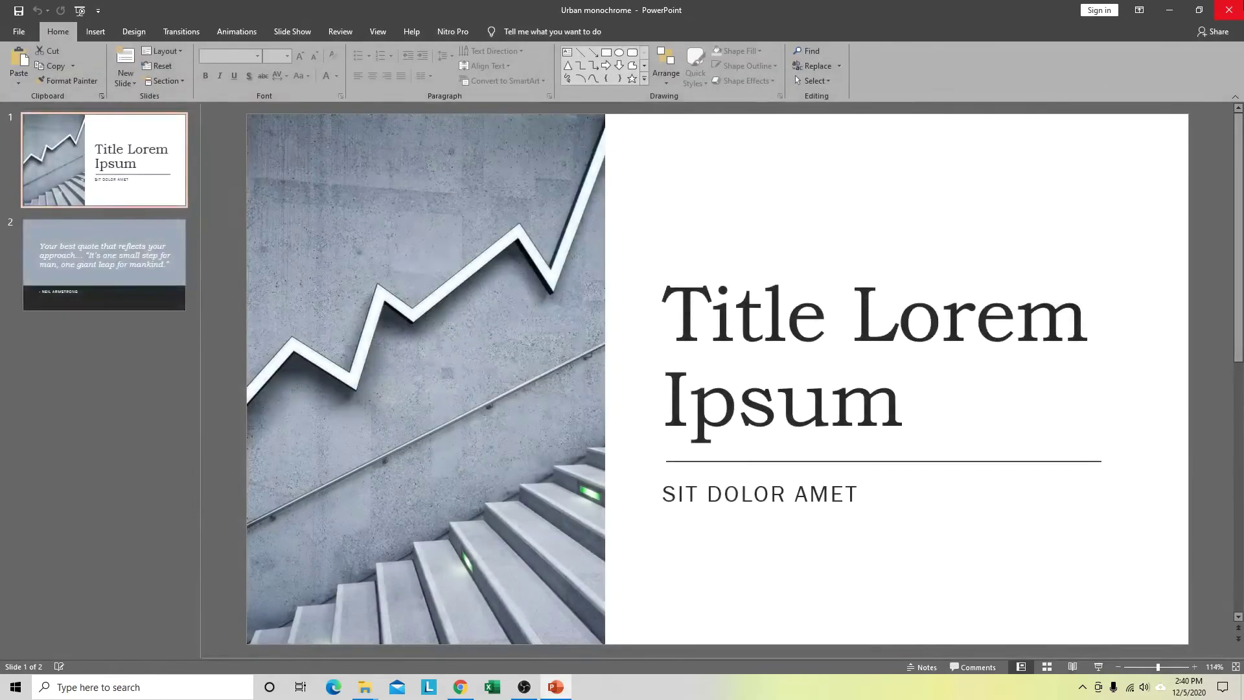
{"action": "left_click", "coordinate": [1230, 10]}
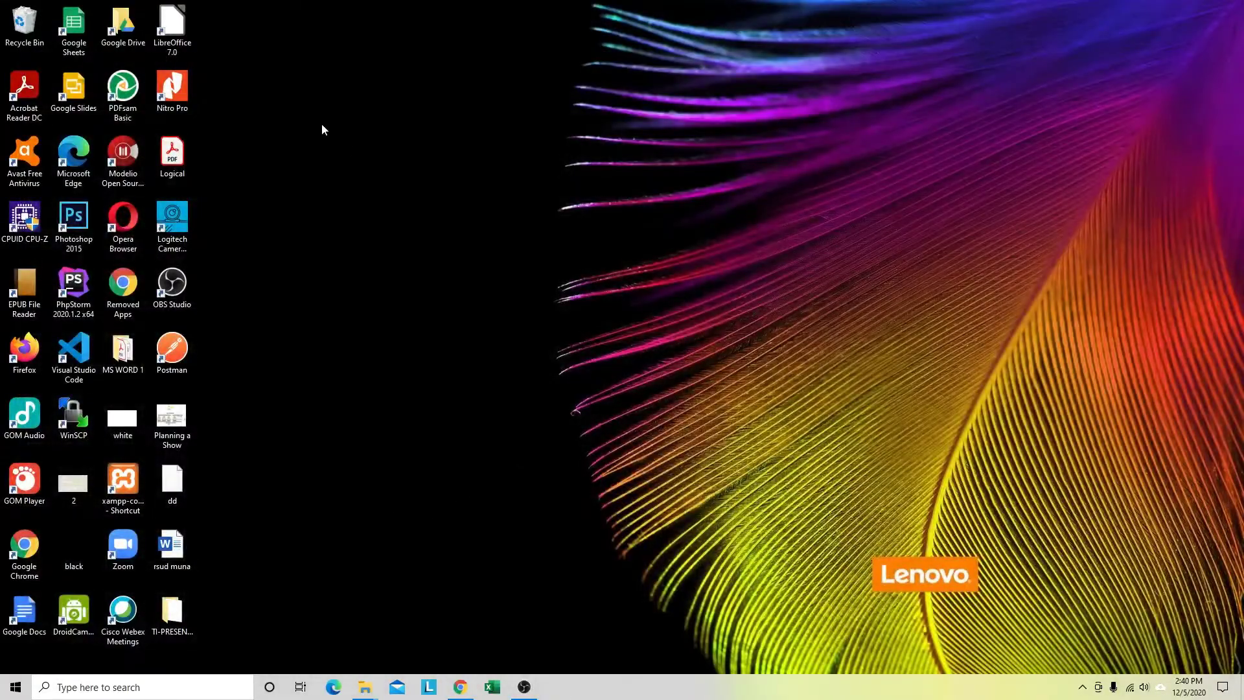
- Open Presentation1 from the desktop's TI-PRESENTASI folder to check it, and close the file and folder
{"action": "double_click", "coordinate": [180, 619]}
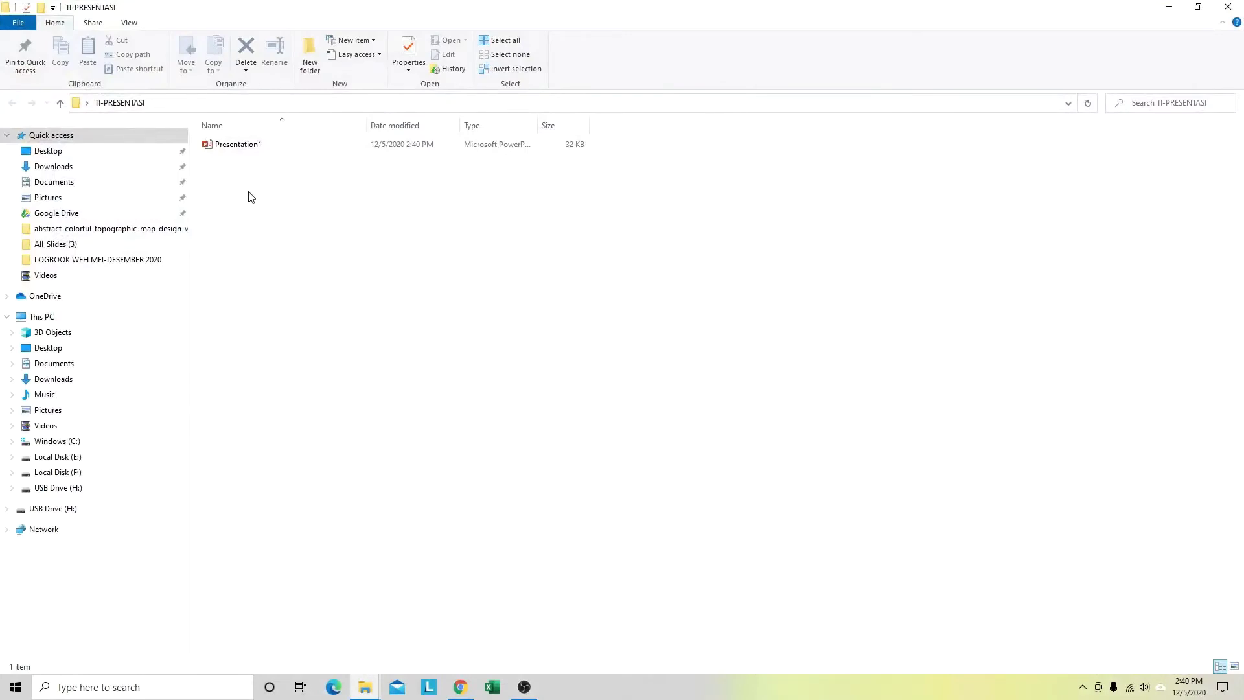
{"action": "left_click", "coordinate": [236, 150]}
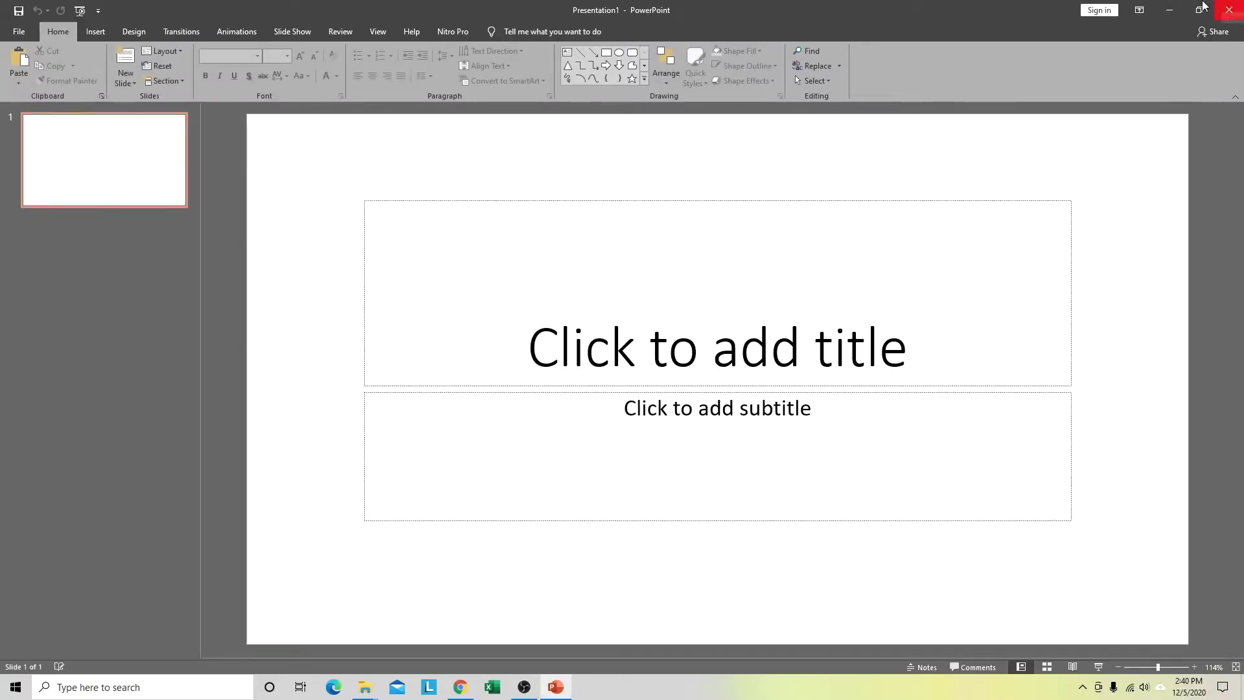
{"action": "left_click", "coordinate": [1237, 6]}
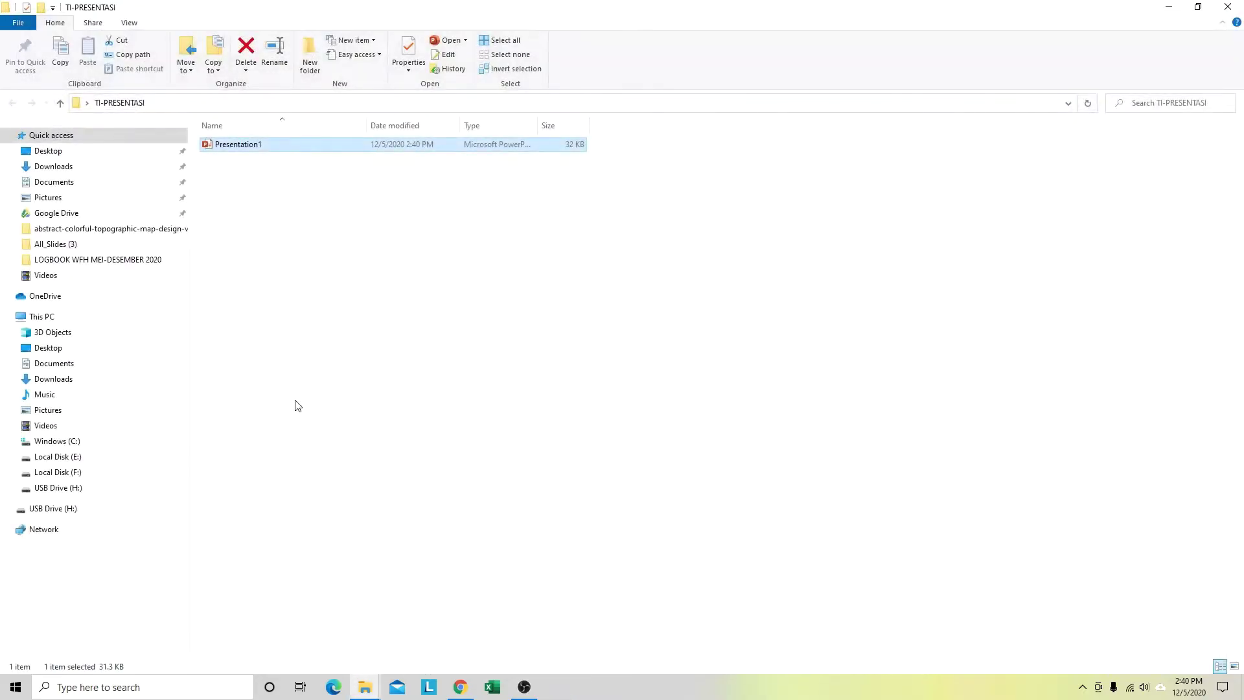
{"action": "left_click", "coordinate": [1228, 7]}
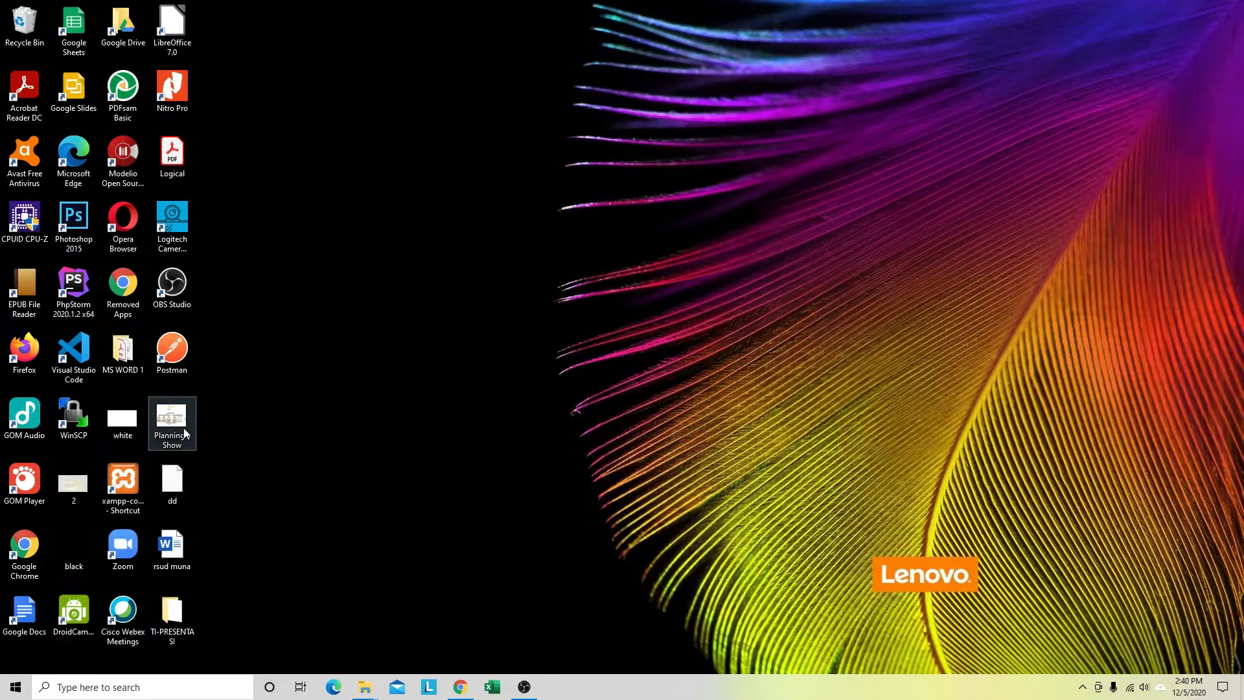
- Search Windows for "powe" and launch PowerPoint
{"action": "left_click", "coordinate": [16, 687]}
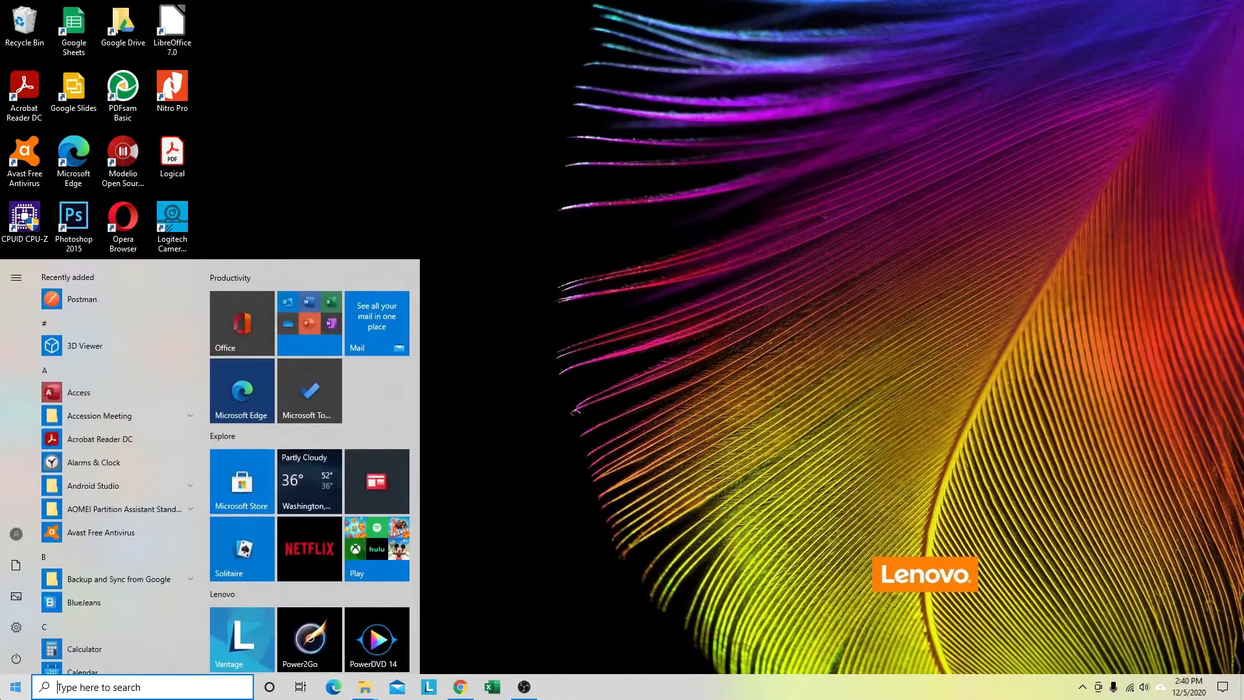
{"action": "left_click", "coordinate": [119, 687]}
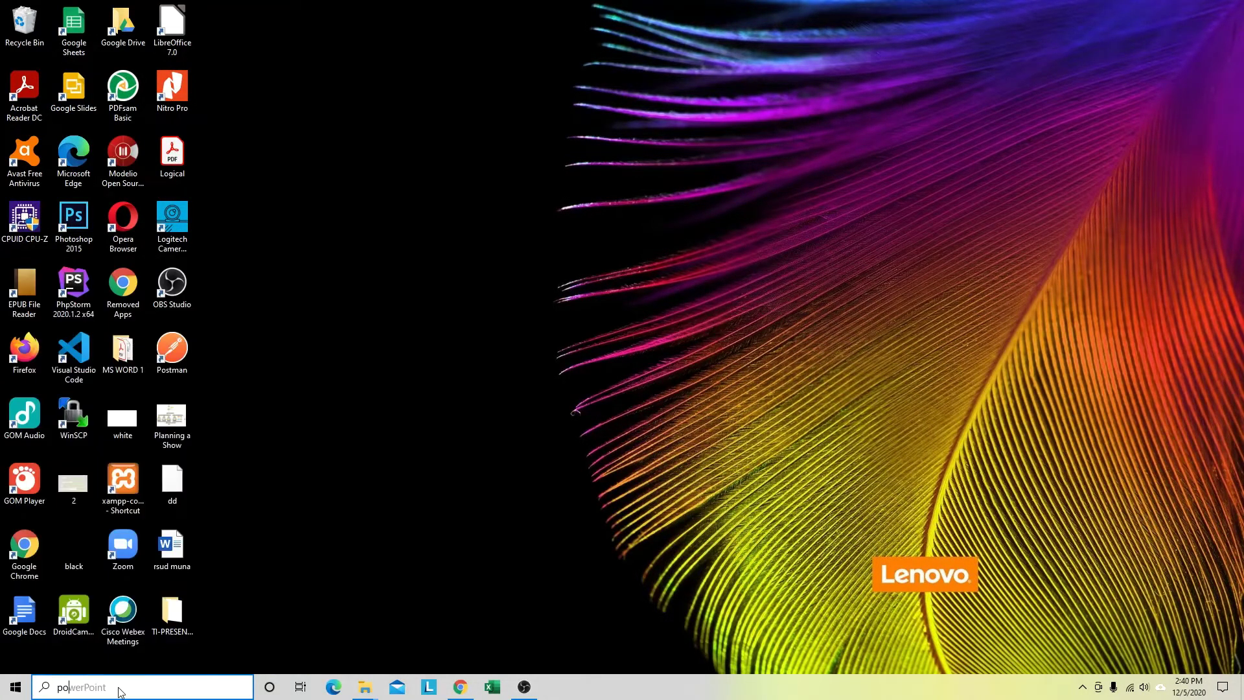
{"action": "type", "text": "powe"}
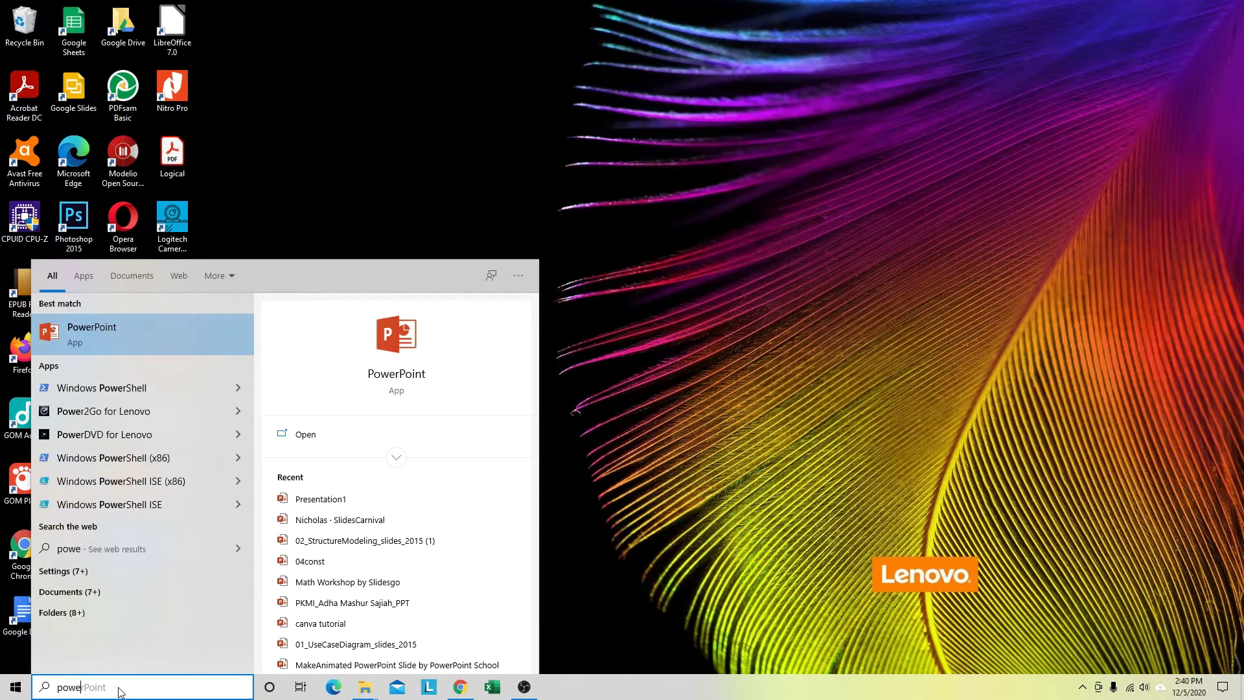
{"action": "left_click", "coordinate": [119, 337]}
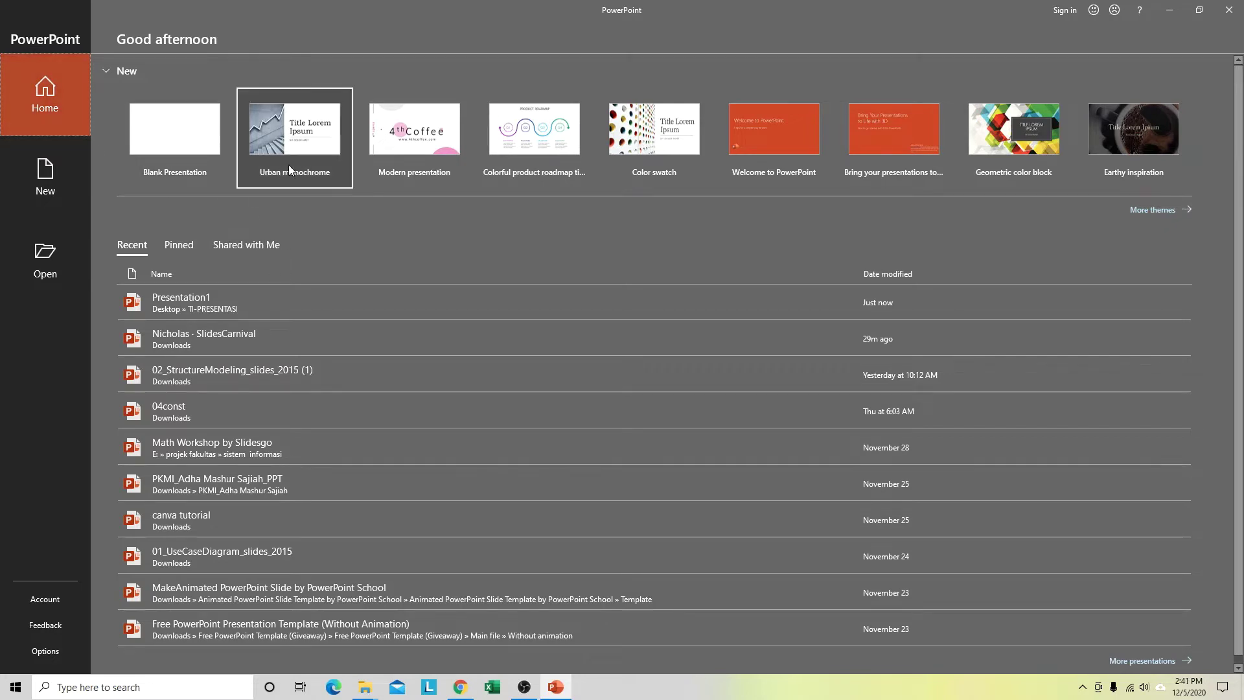
- Create a presentation from the Urban monochrome template and show its second slide
{"action": "left_click", "coordinate": [295, 130]}
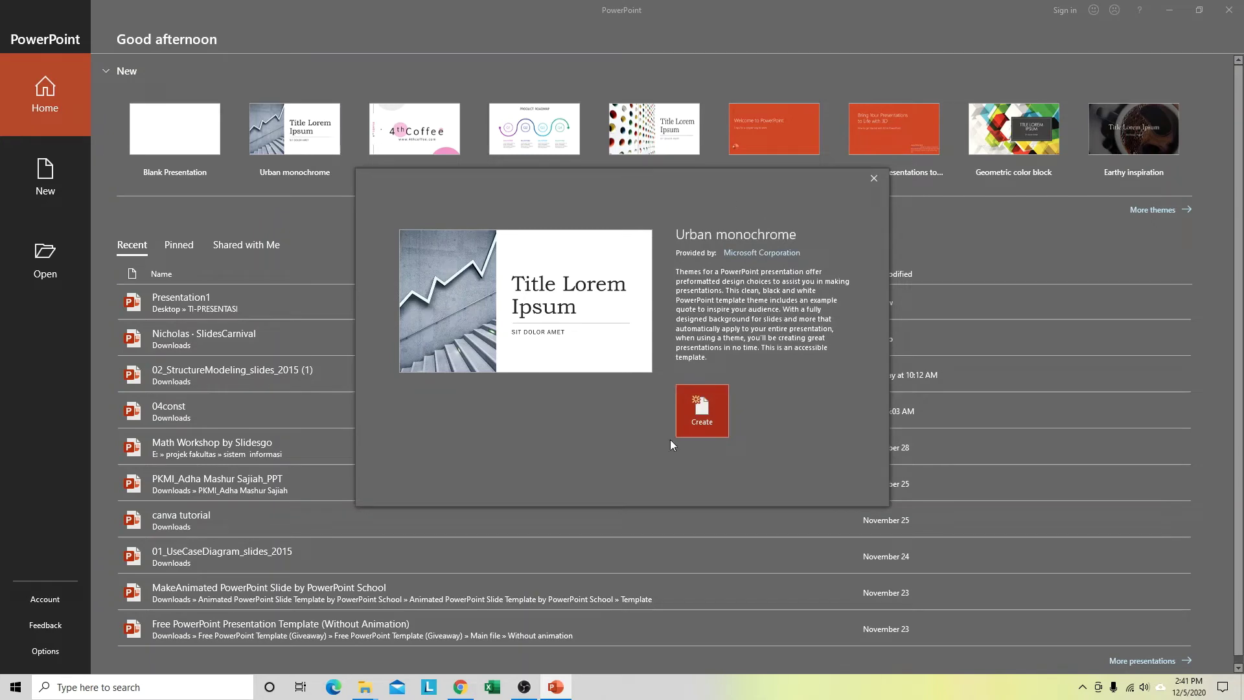
{"action": "left_click", "coordinate": [710, 411]}
{"action": "left_click", "coordinate": [174, 362]}
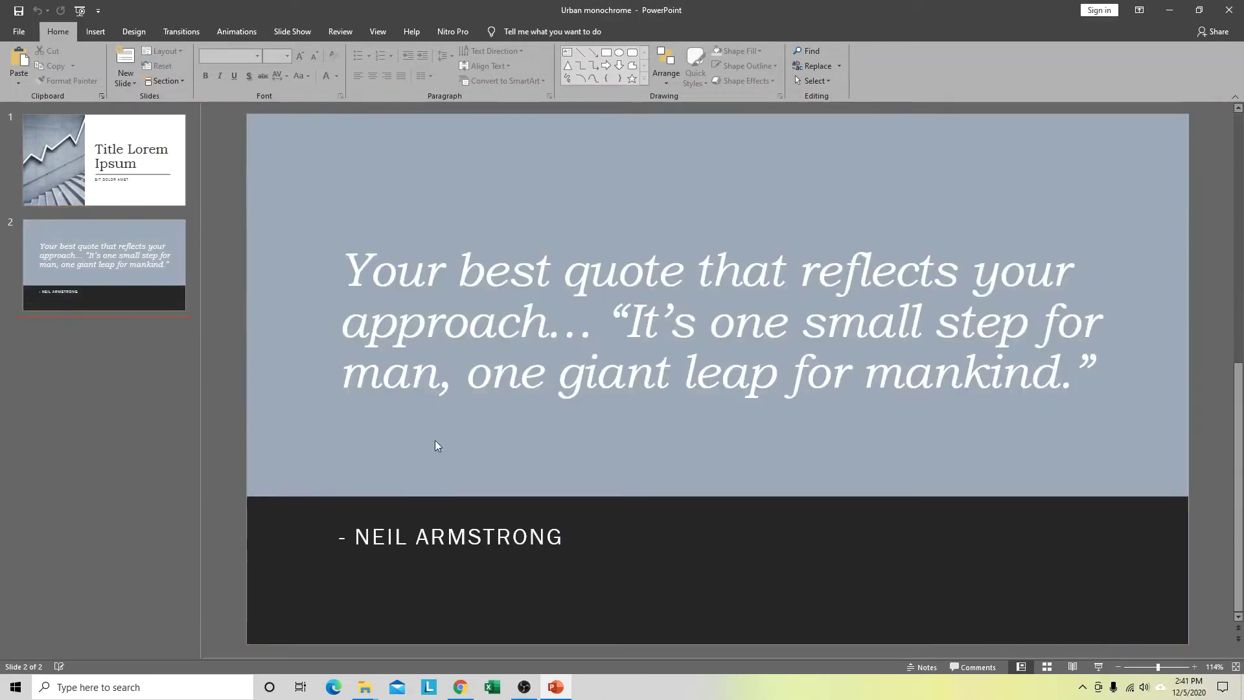
- Browse to the TI-PRESENTASI folder on the desktop and open the saved Presentation1 file from there
{"action": "left_click", "coordinate": [20, 31]}
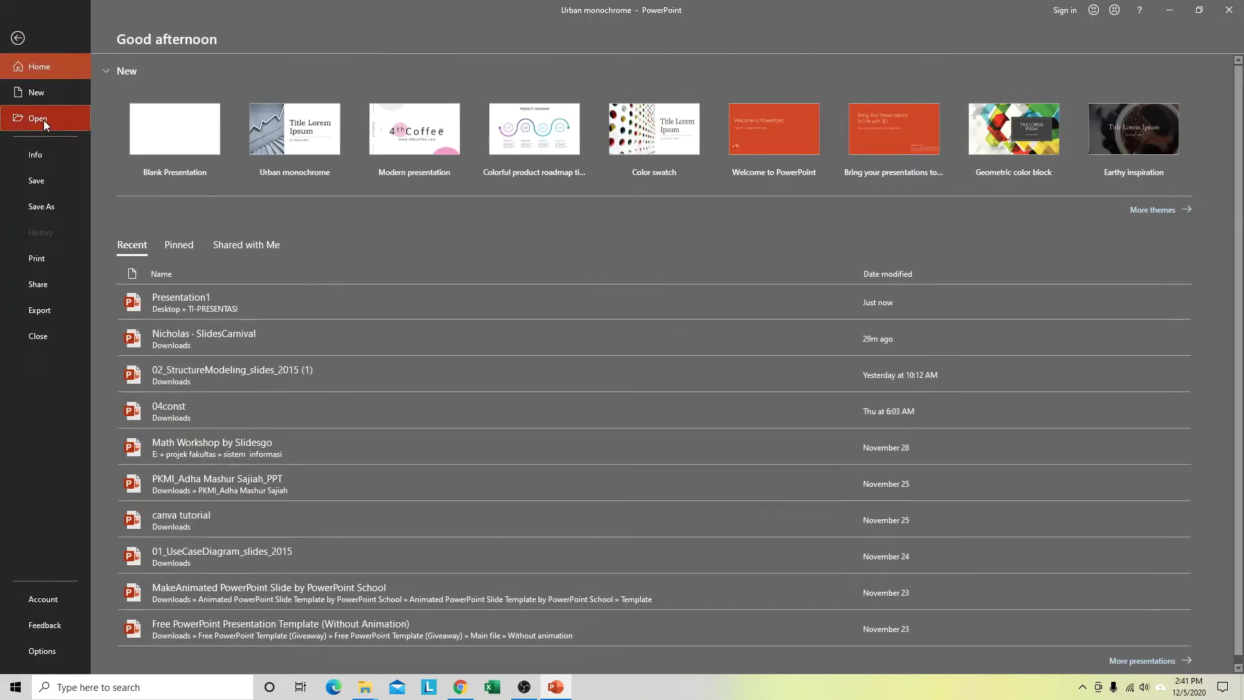
{"action": "left_click", "coordinate": [44, 119]}
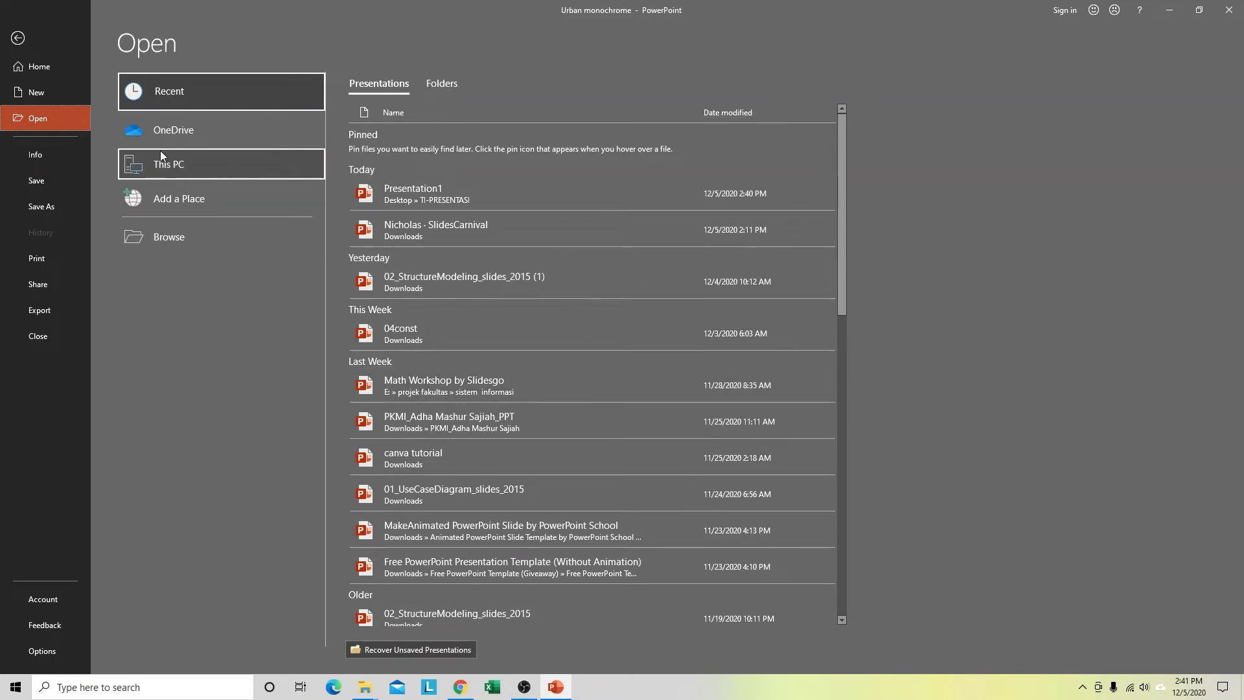
{"action": "left_click", "coordinate": [161, 170]}
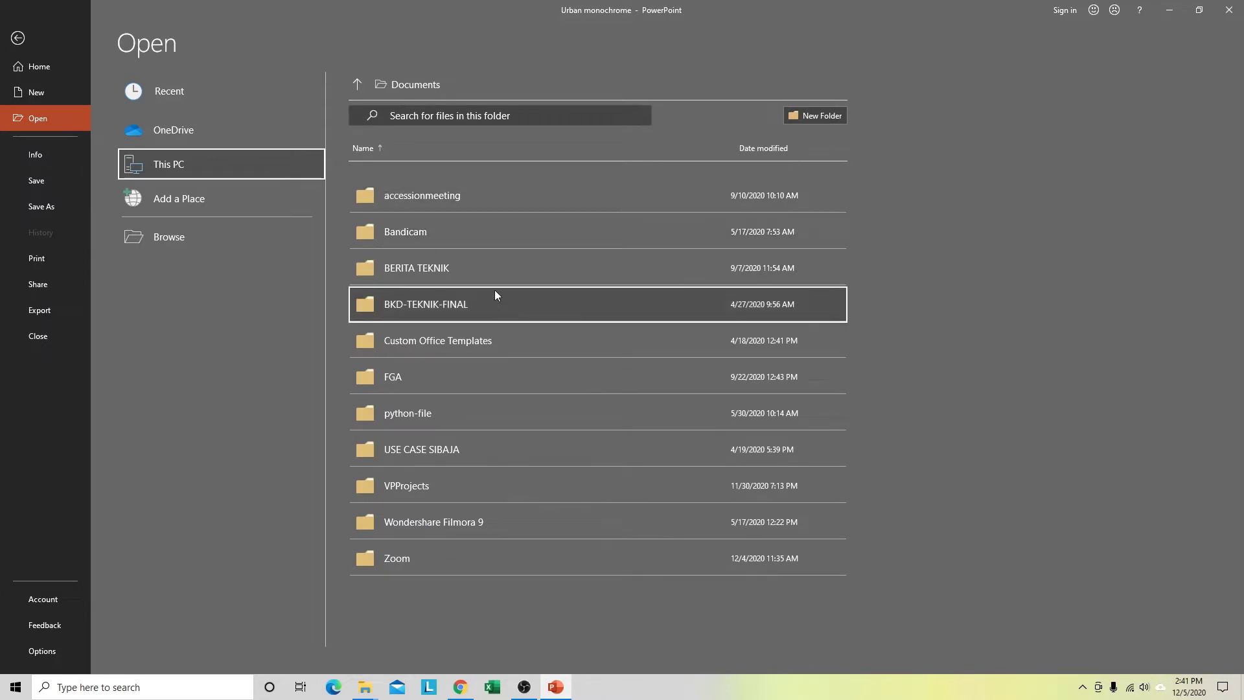
{"action": "left_click", "coordinate": [193, 240]}
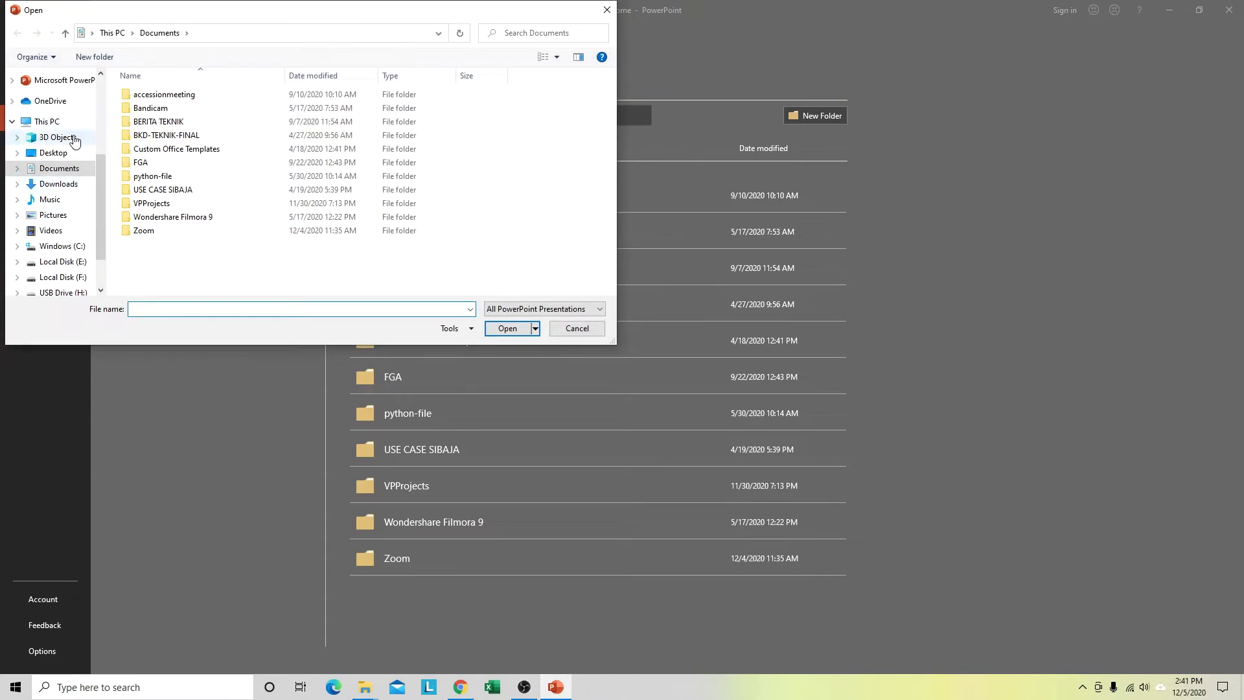
{"action": "left_click", "coordinate": [62, 155]}
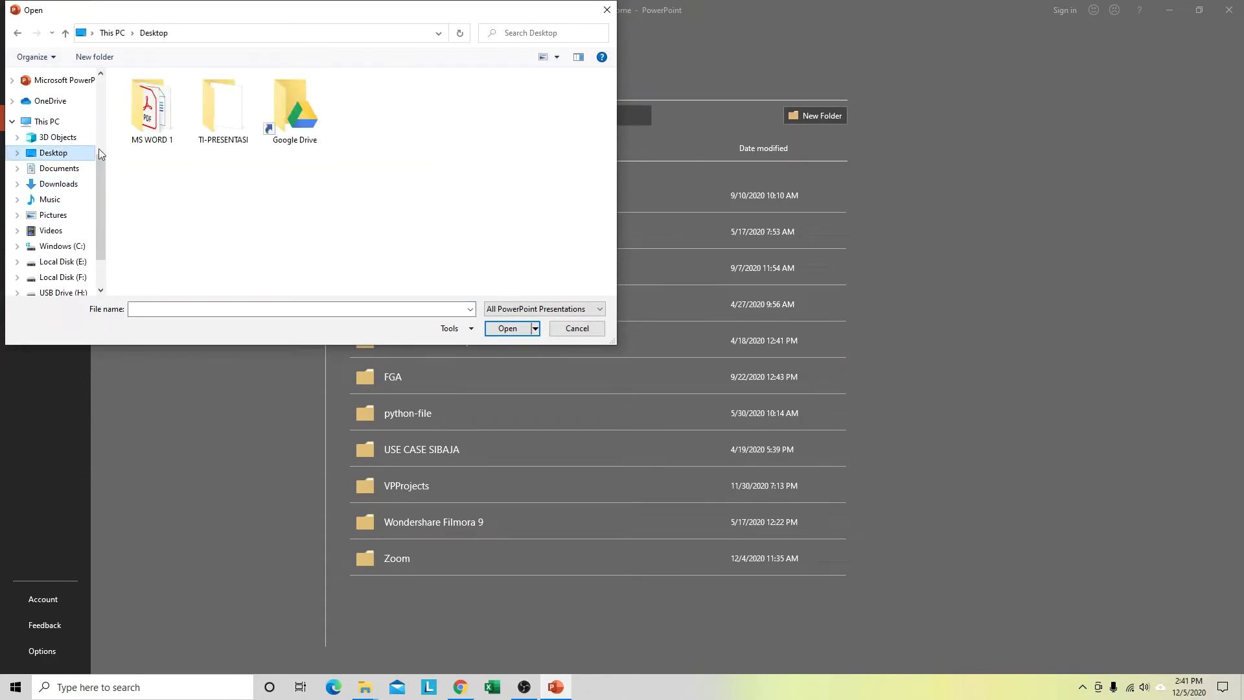
{"action": "double_click", "coordinate": [241, 116]}
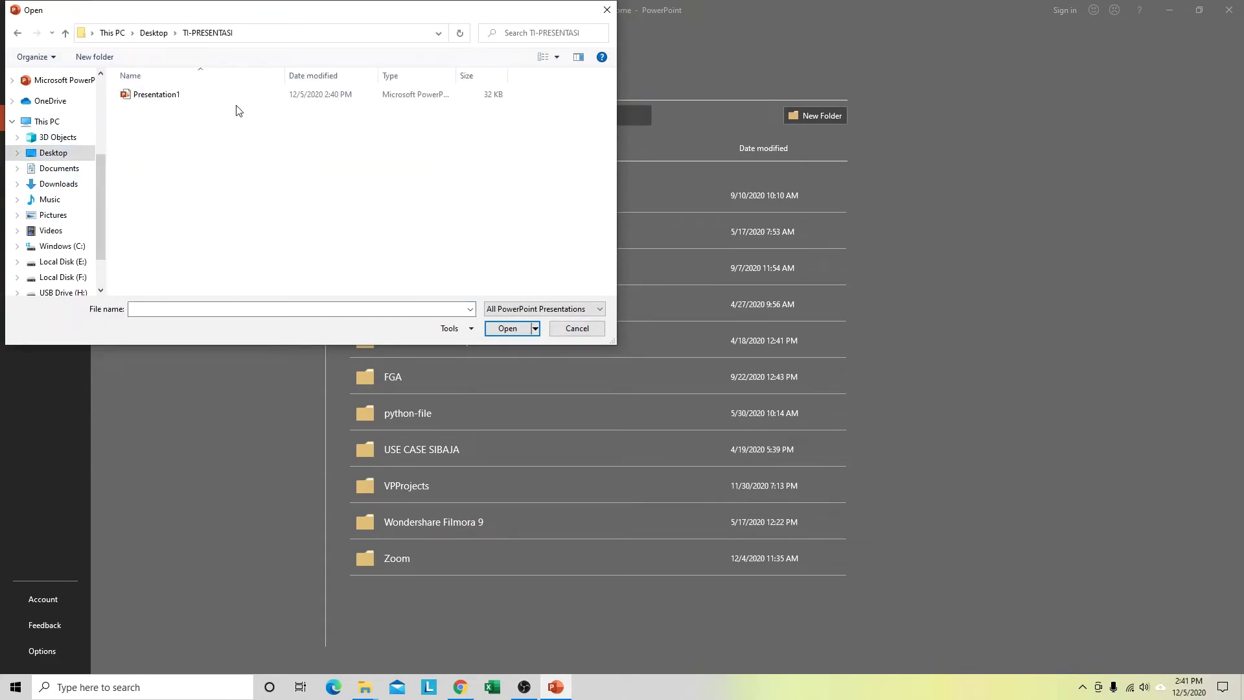
{"action": "left_click", "coordinate": [148, 97]}
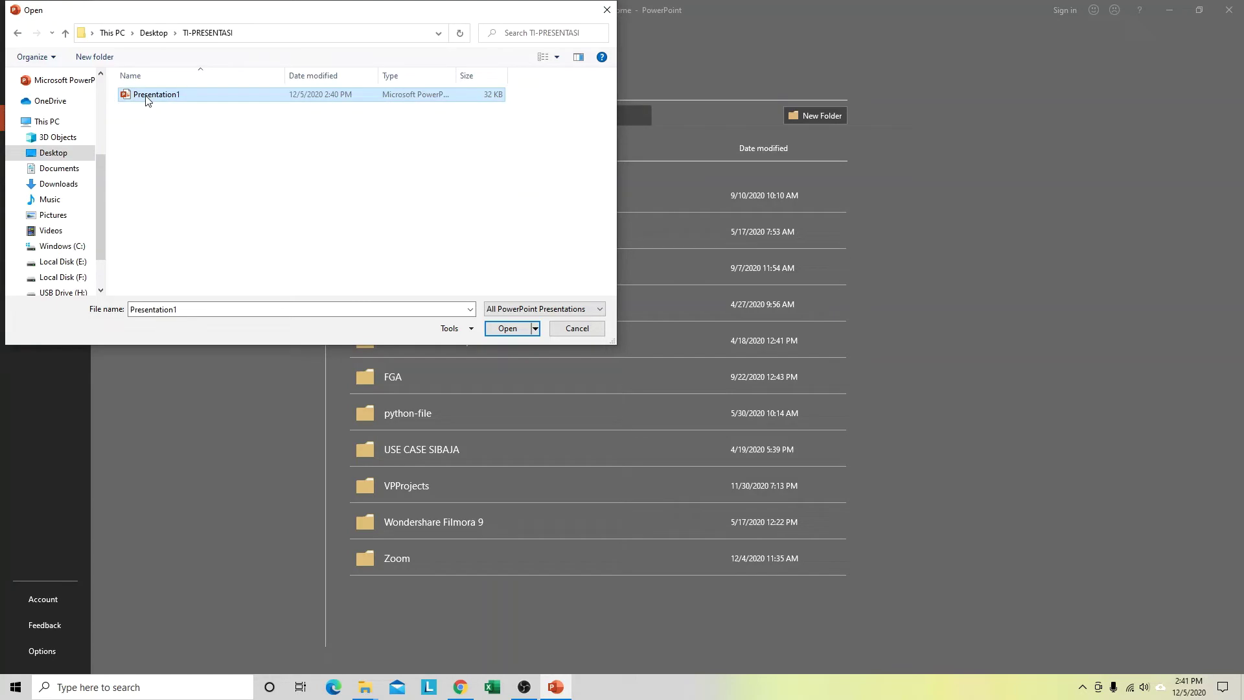
{"action": "left_click", "coordinate": [509, 328]}
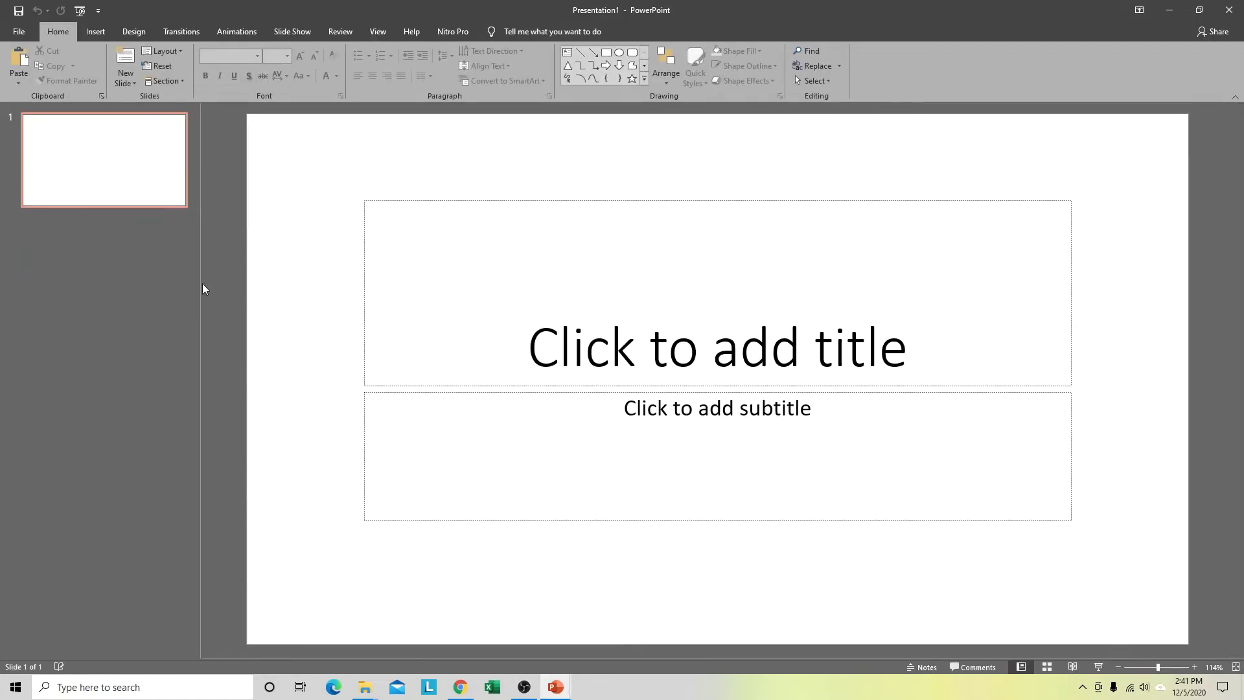
{"action": "left_click", "coordinate": [130, 295]}
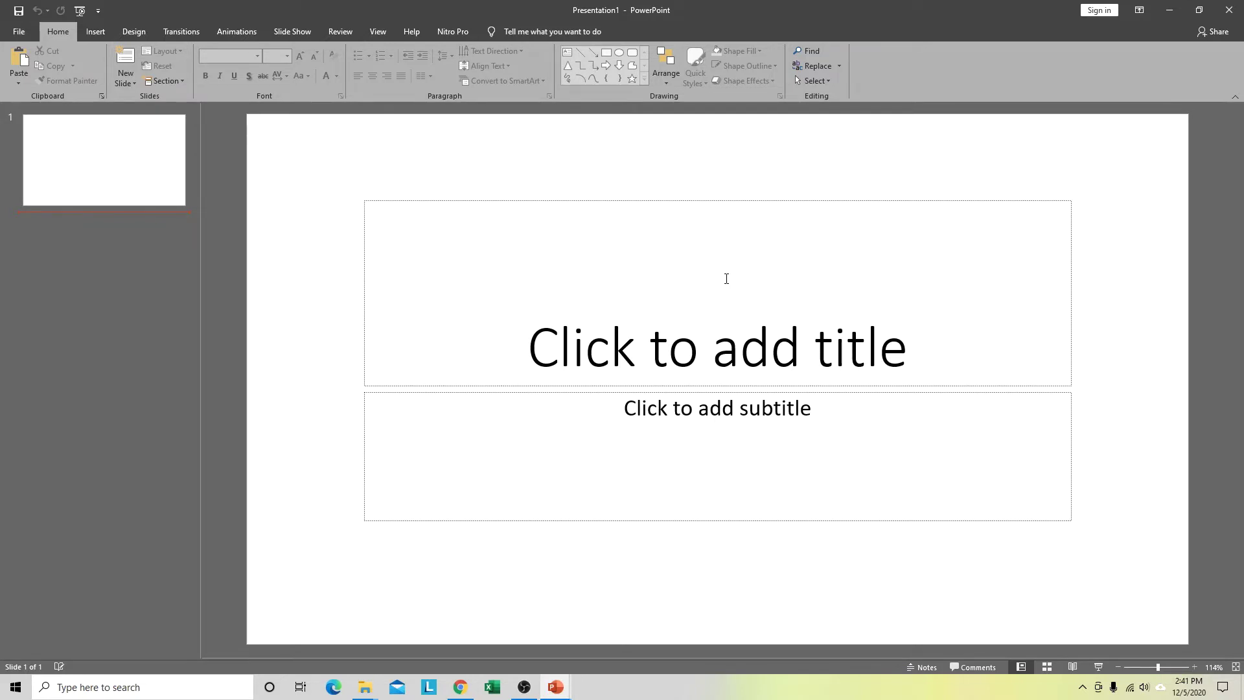
{"action": "left_click", "coordinate": [1082, 687]}
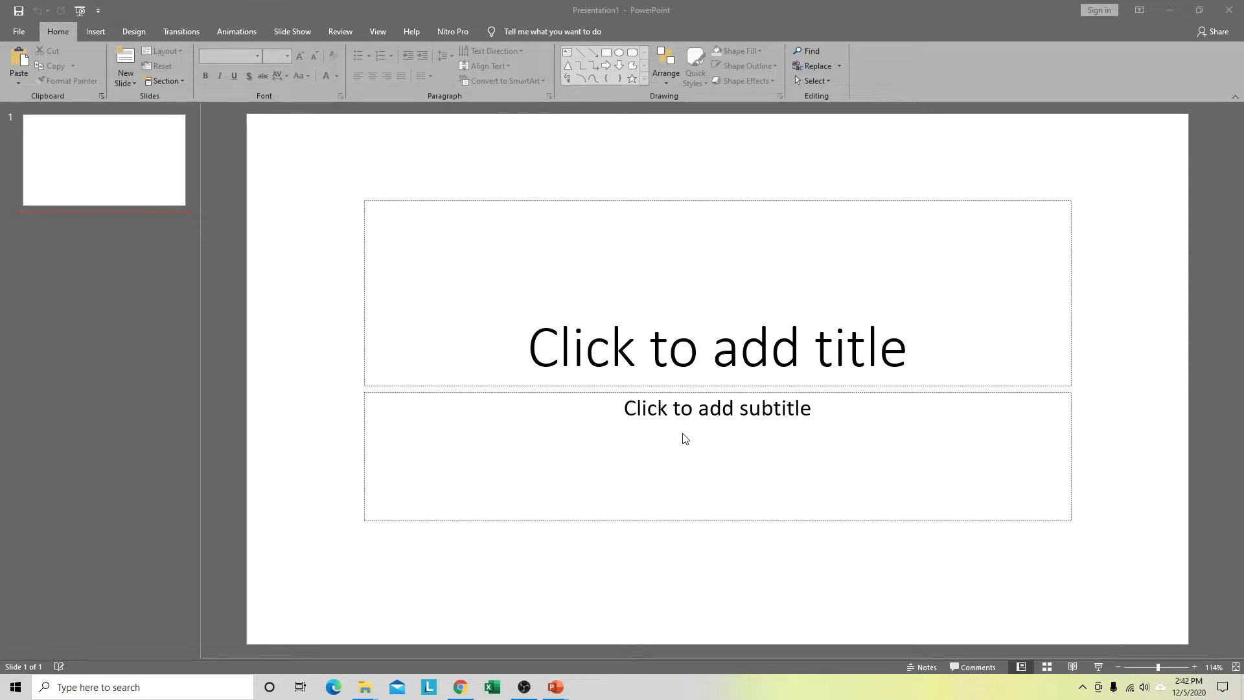
{"action": "left_click", "coordinate": [19, 305]}
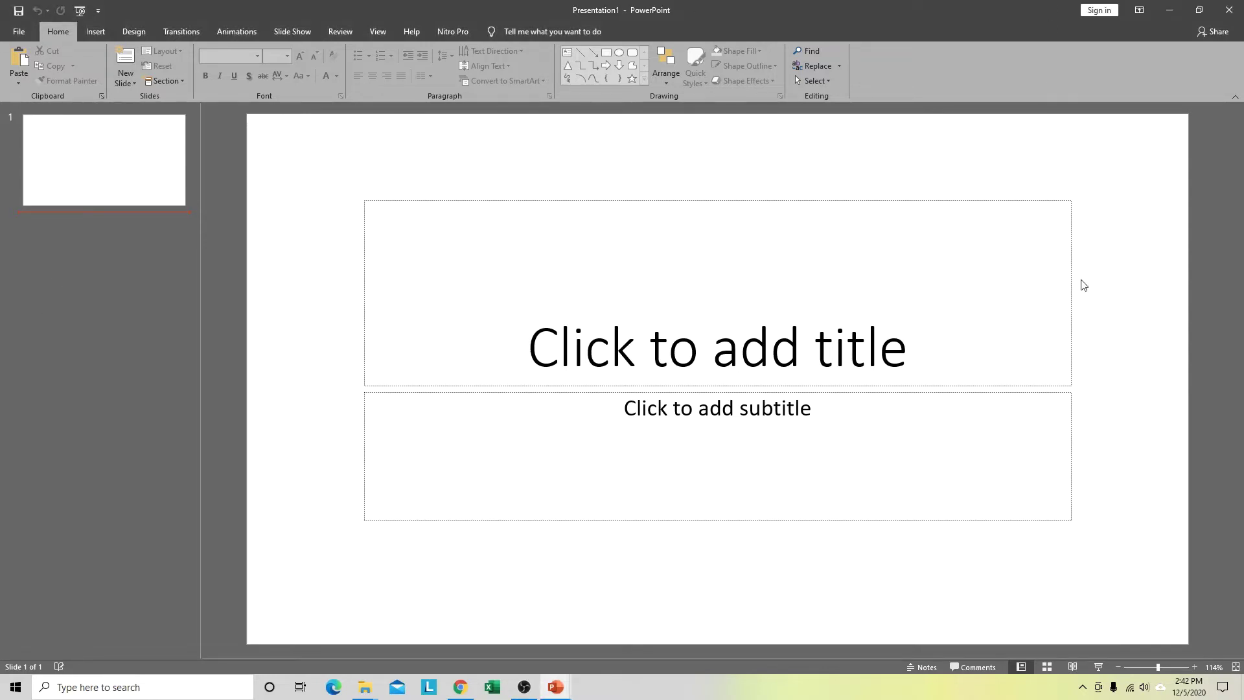